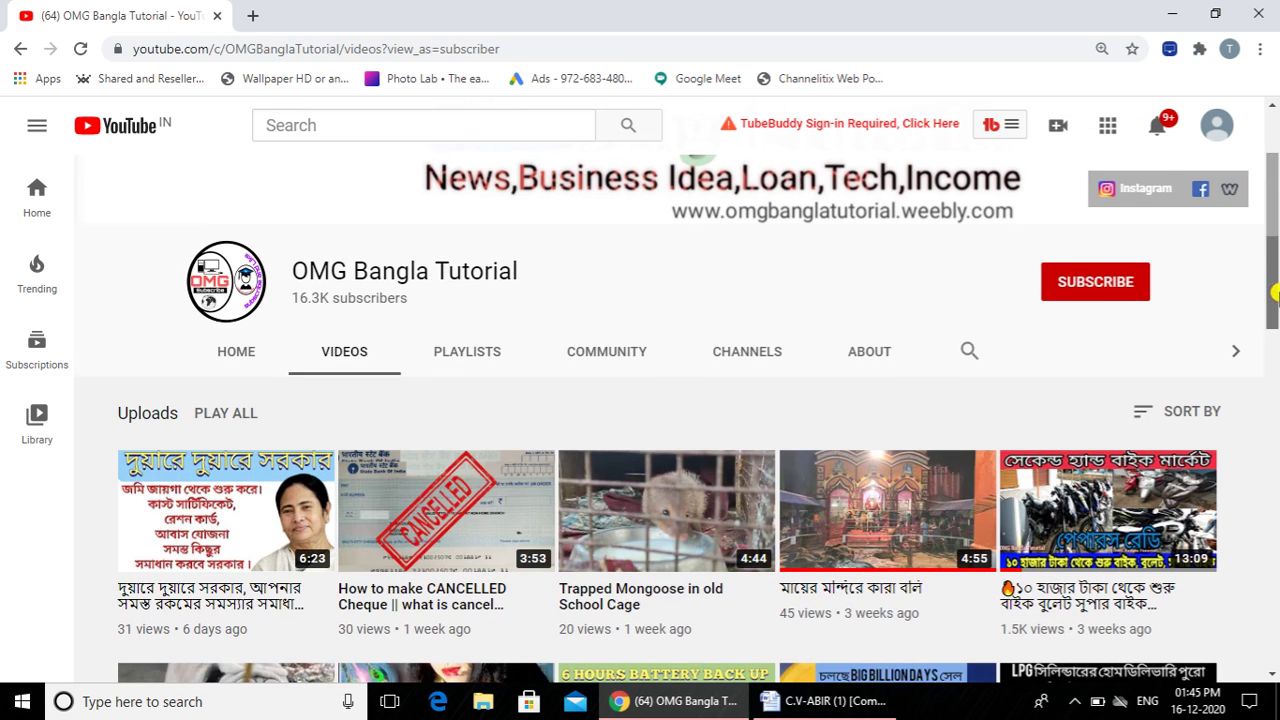
# Step: Subscribe to the OMG Bangla Tutorial channel and set its notifications to All
pyautogui.click(1110, 283)
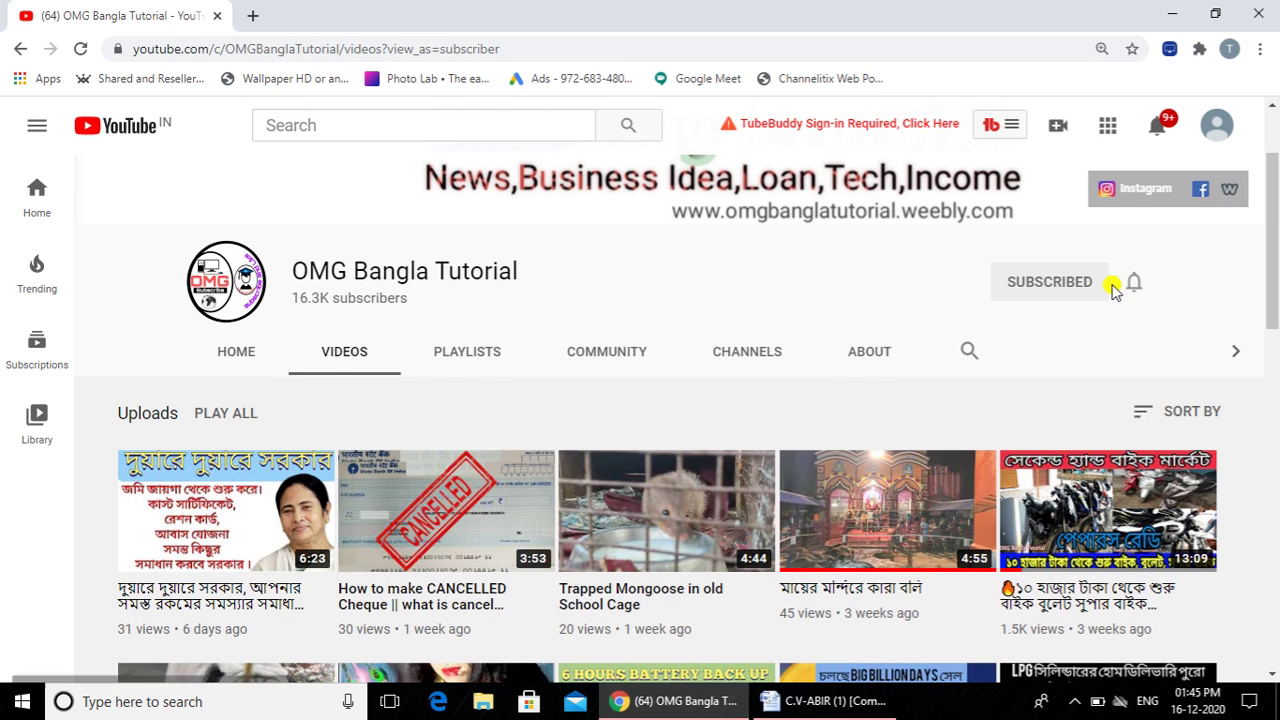
pyautogui.click(1133, 287)
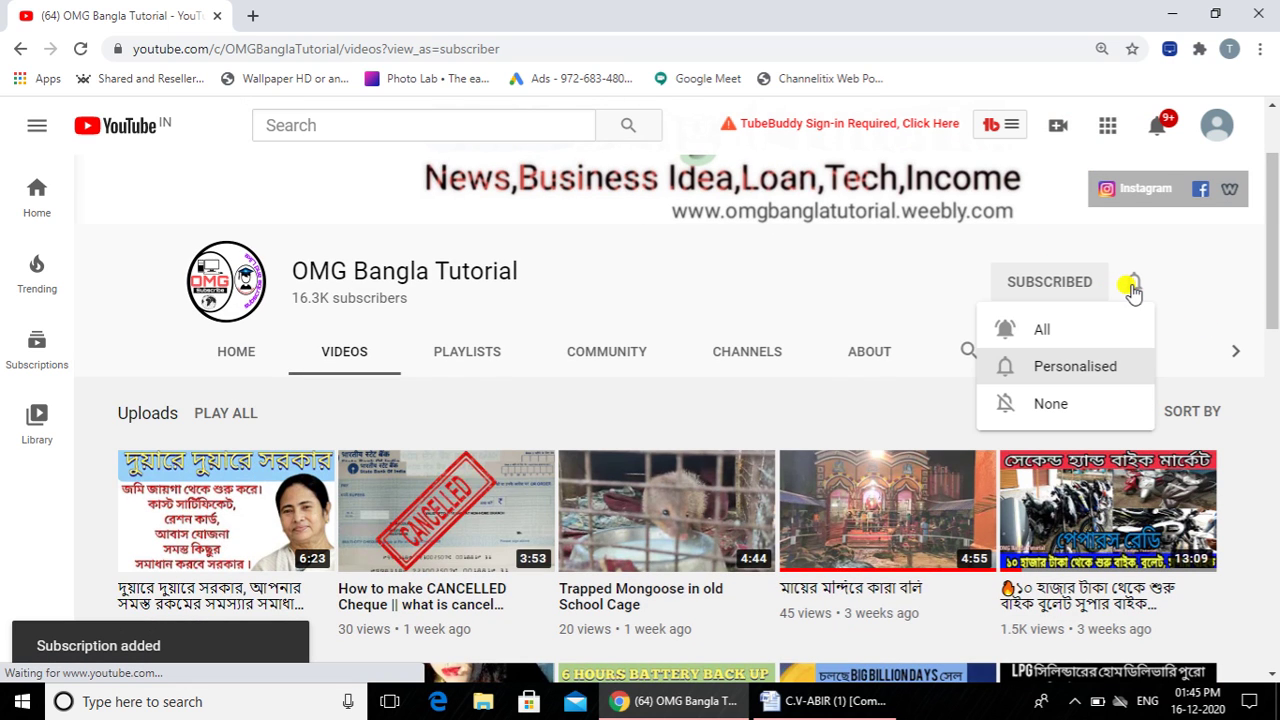
pyautogui.click(1043, 338)
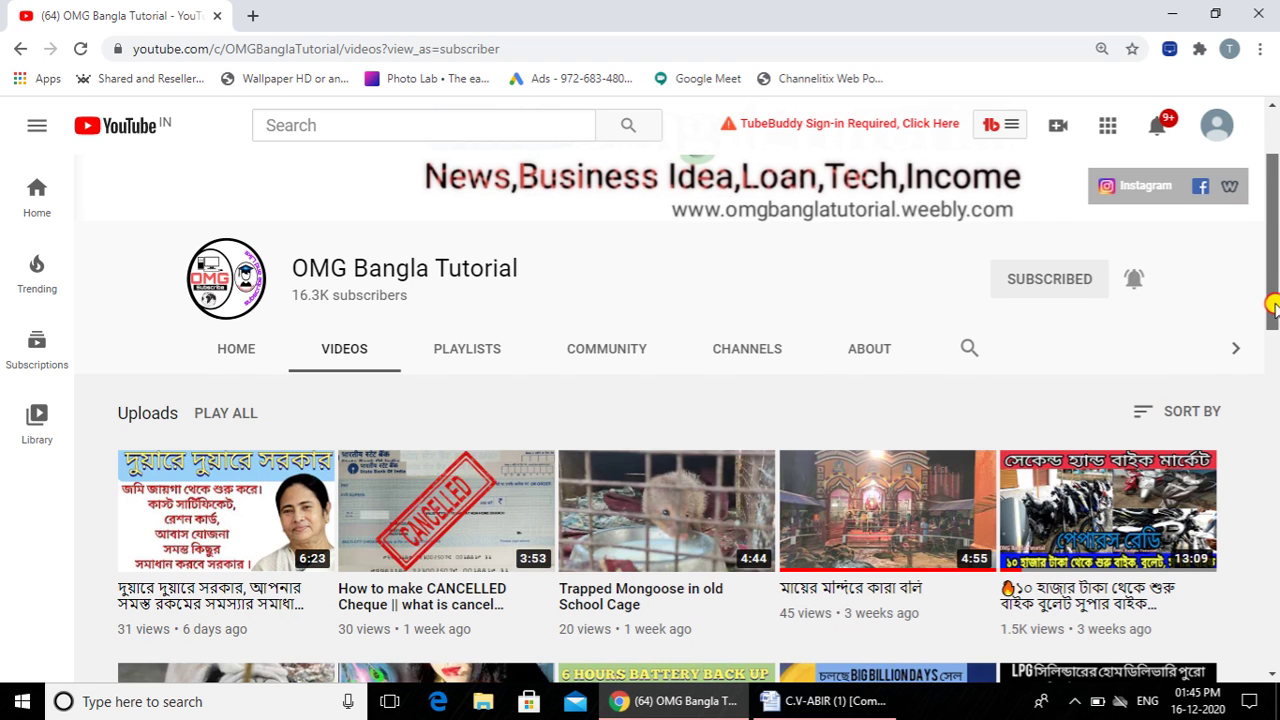
# Step: Browse the channel's uploaded videos, from the recent uploads through the older ones
pyautogui.moveTo(1274, 305); pyautogui.dragTo(1275, 575)
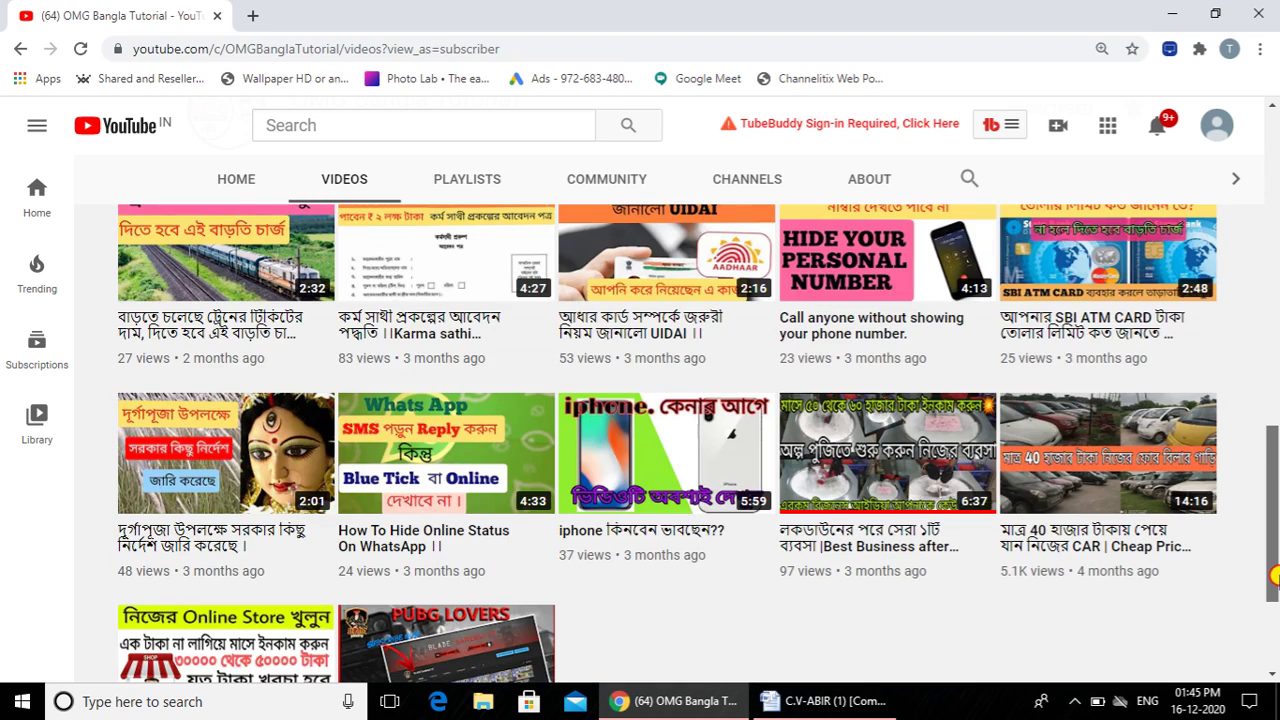
pyautogui.scroll(-3, 1275, 576)
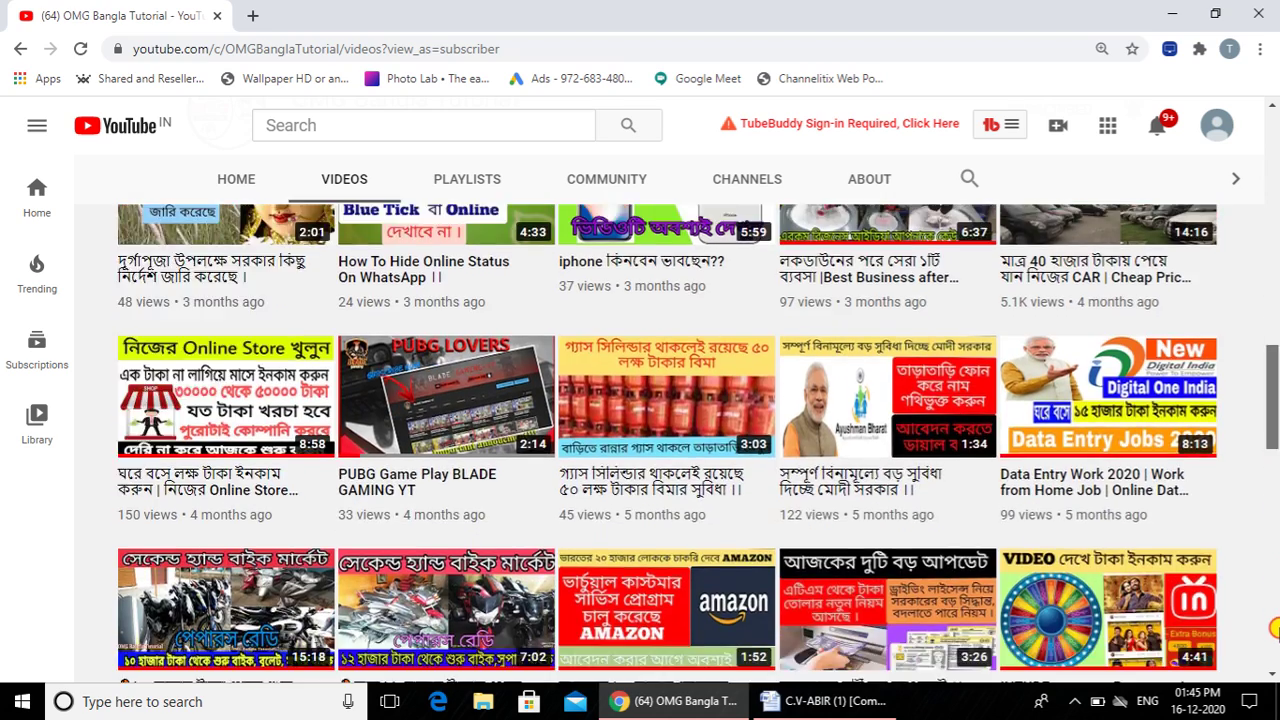
pyautogui.scroll(-5, 1275, 628)
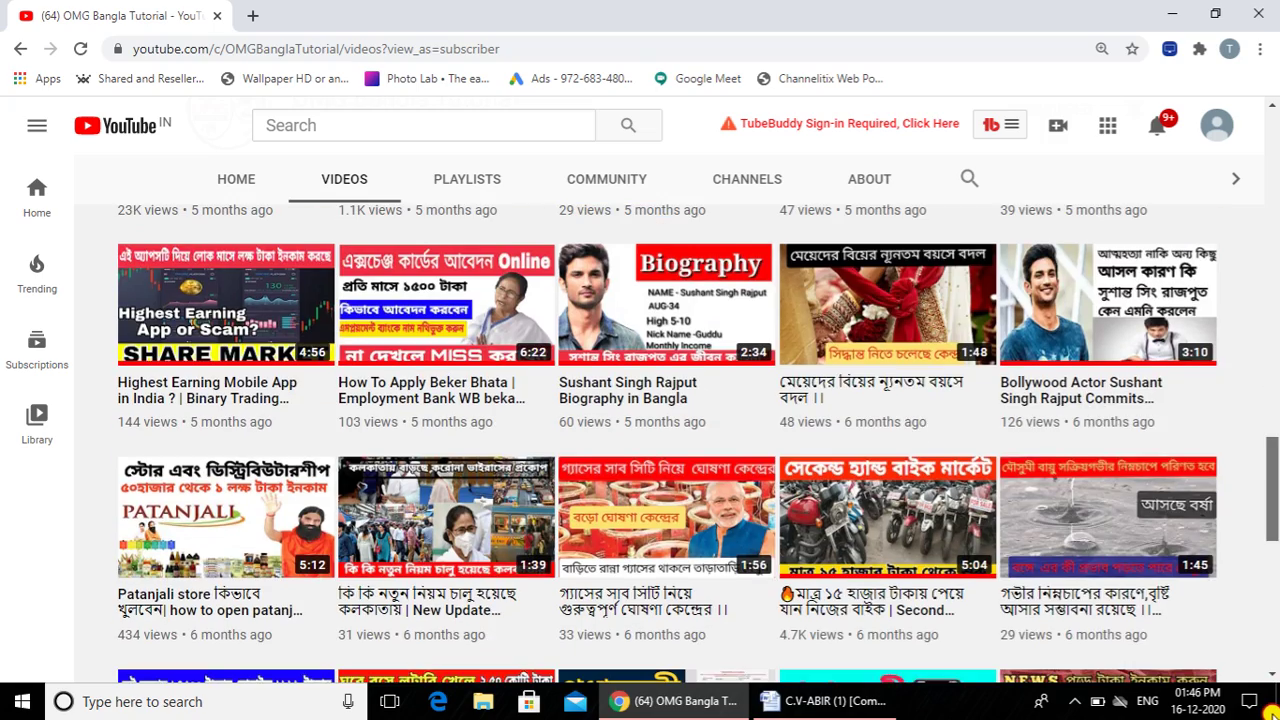
pyautogui.scroll(10, 1276, 540)
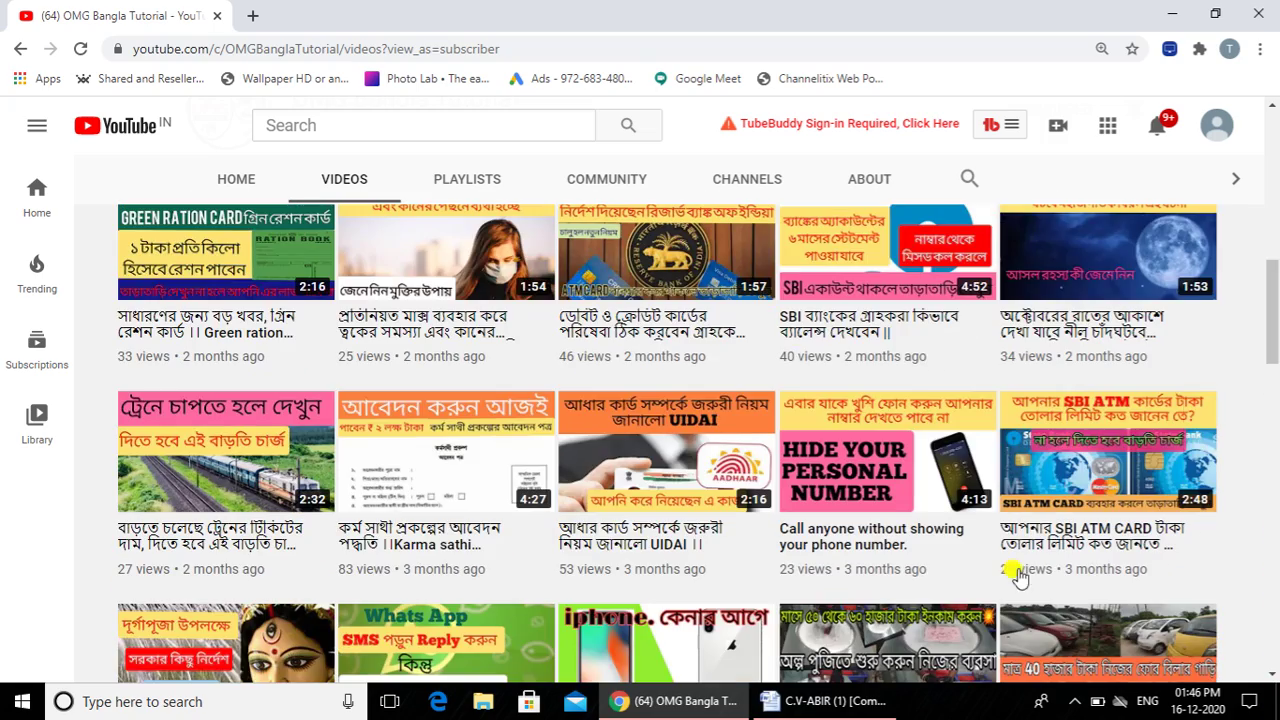
# Step: Switch to the open CV document in Microsoft Word and place the cursor after the Pin label under Present Address
pyautogui.press('super+d')
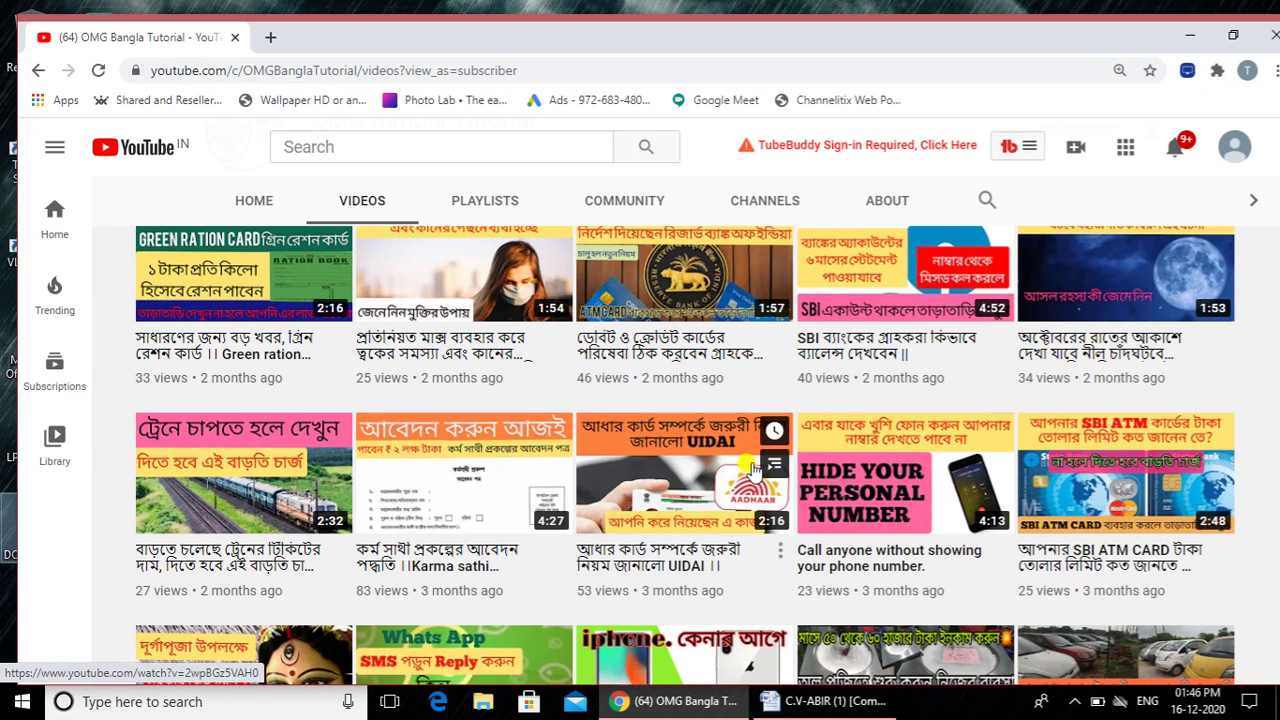
pyautogui.click(816, 700)
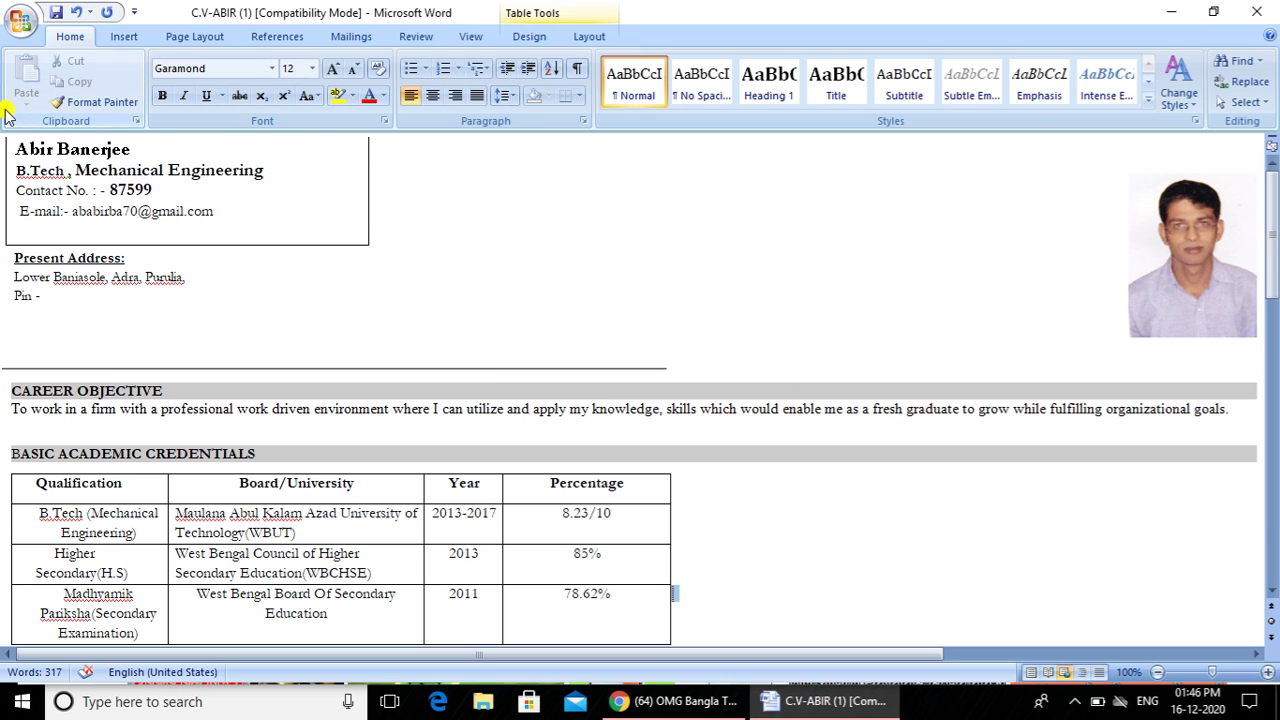
pyautogui.click(115, 45)
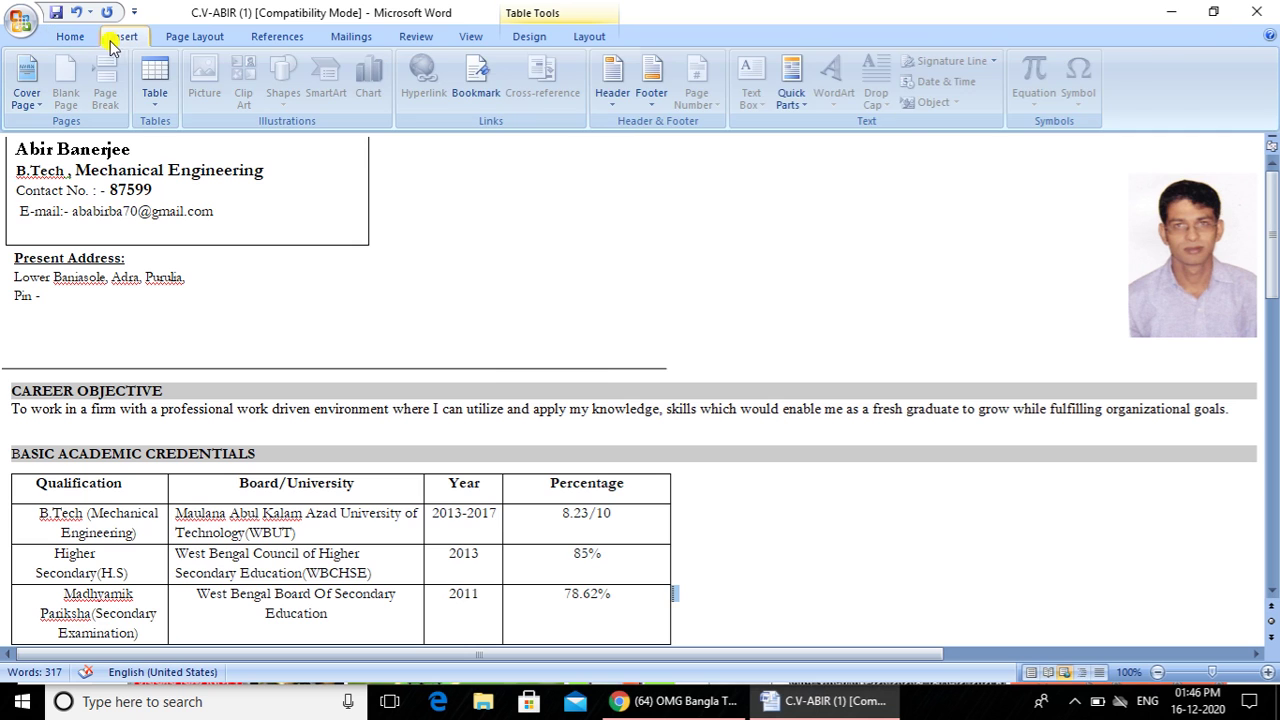
pyautogui.click(70, 36)
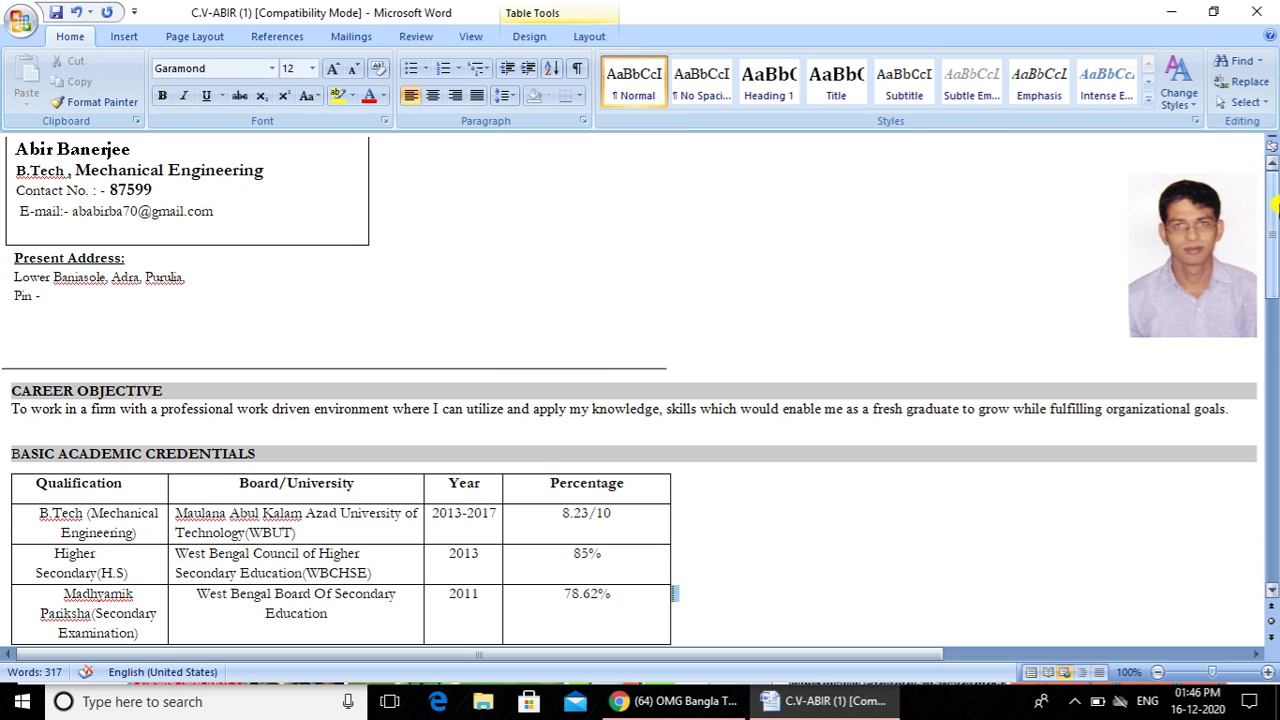
pyautogui.moveTo(1272, 238)
pyautogui.mouseDown()
pyautogui.moveTo(1269, 514)
pyautogui.moveTo(1260, 393)
pyautogui.moveTo(1273, 236)
pyautogui.mouseUp()
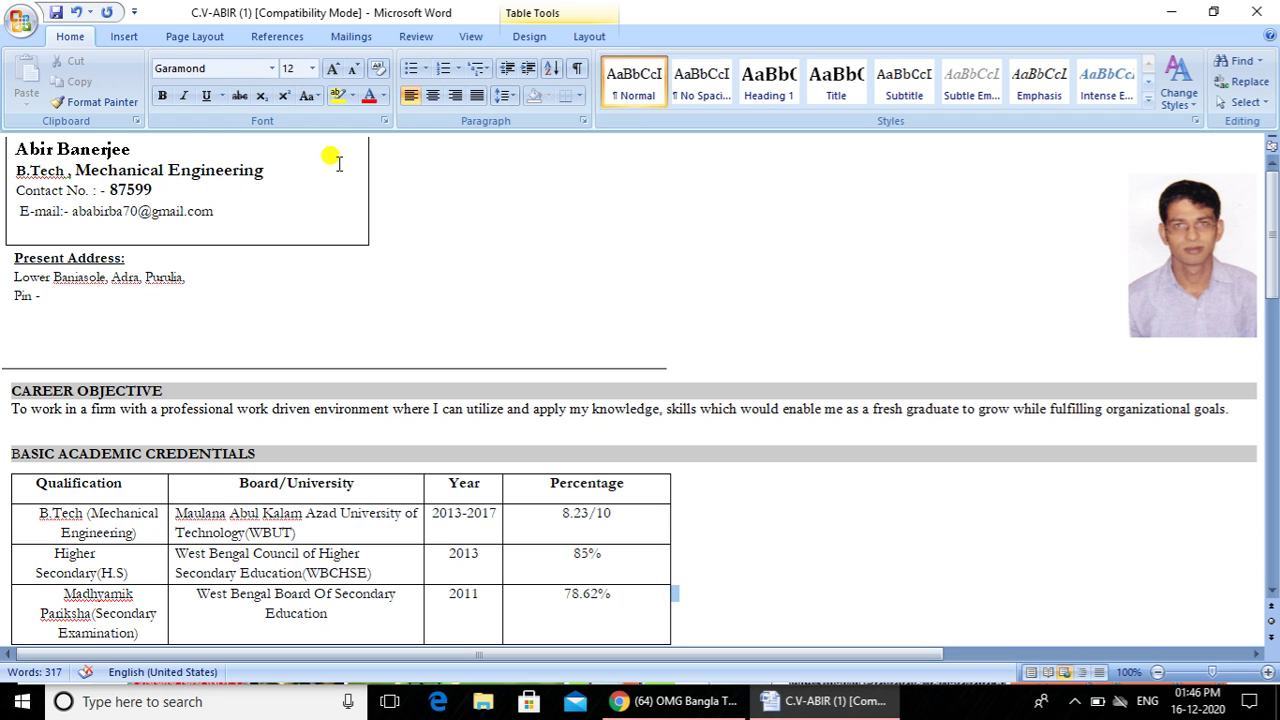
pyautogui.click(181, 147)
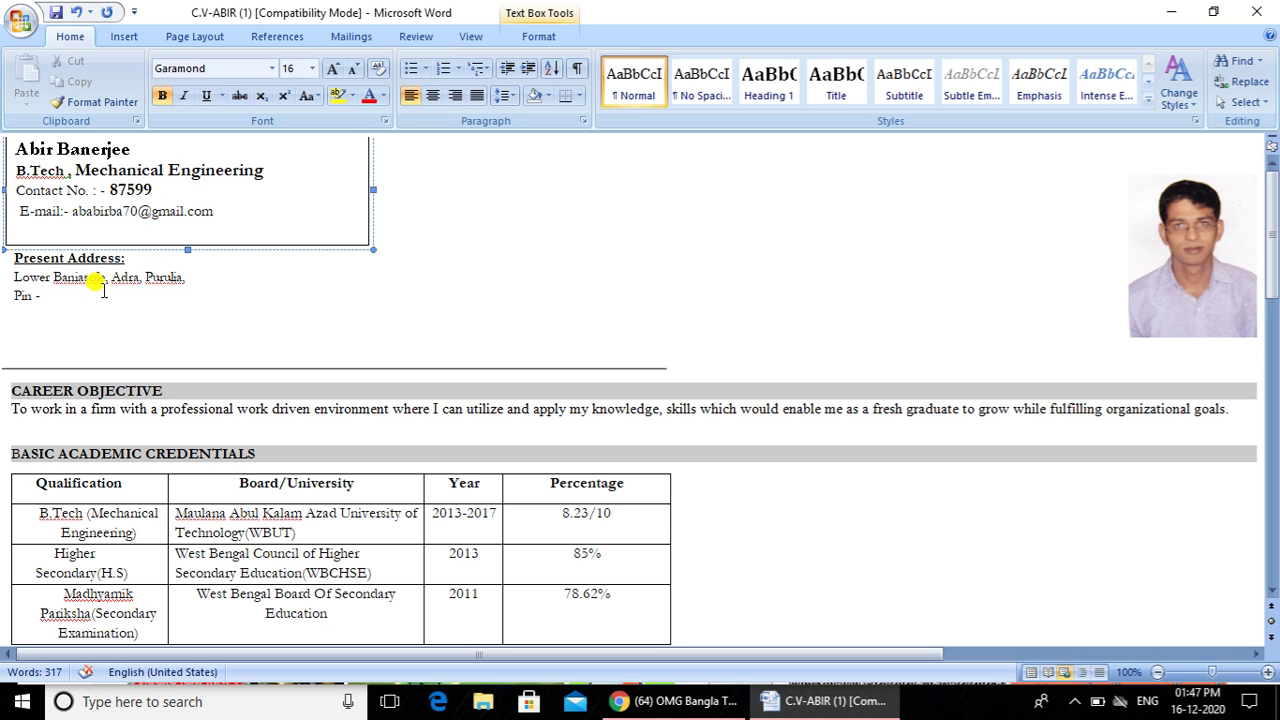
pyautogui.click(45, 298)
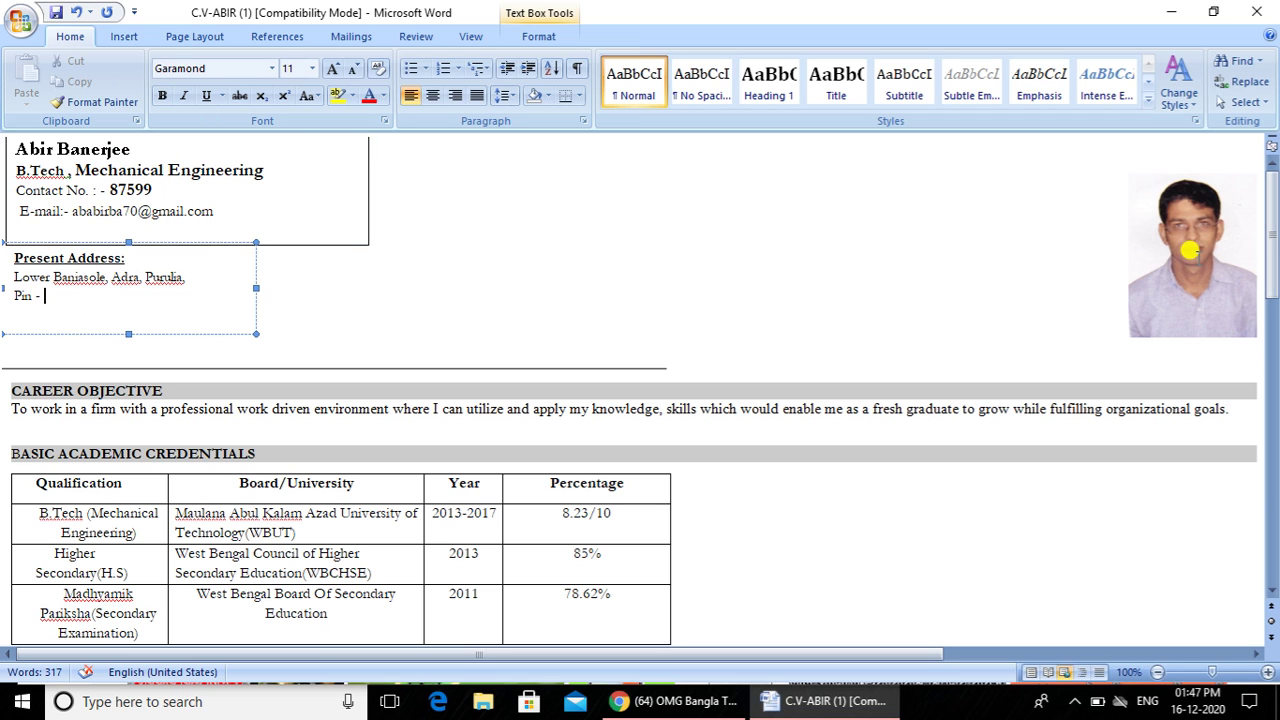
pyautogui.click(114, 38)
pyautogui.click(205, 90)
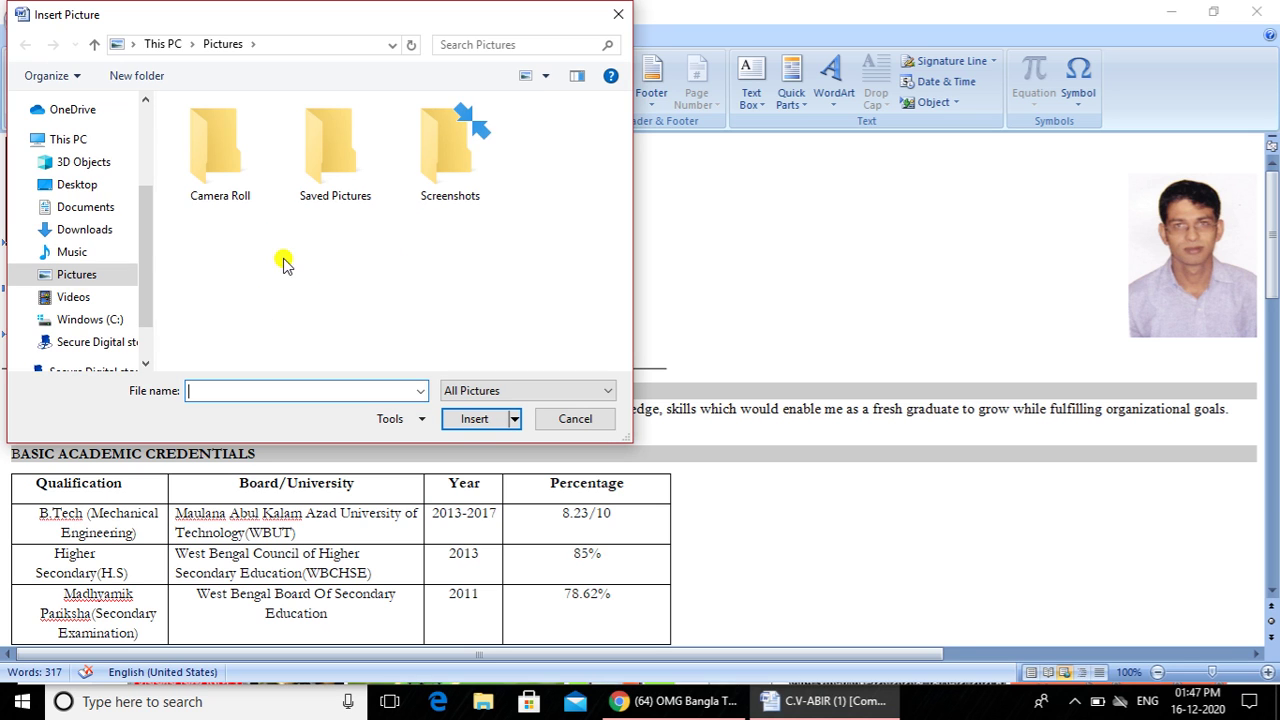
pyautogui.click(613, 16)
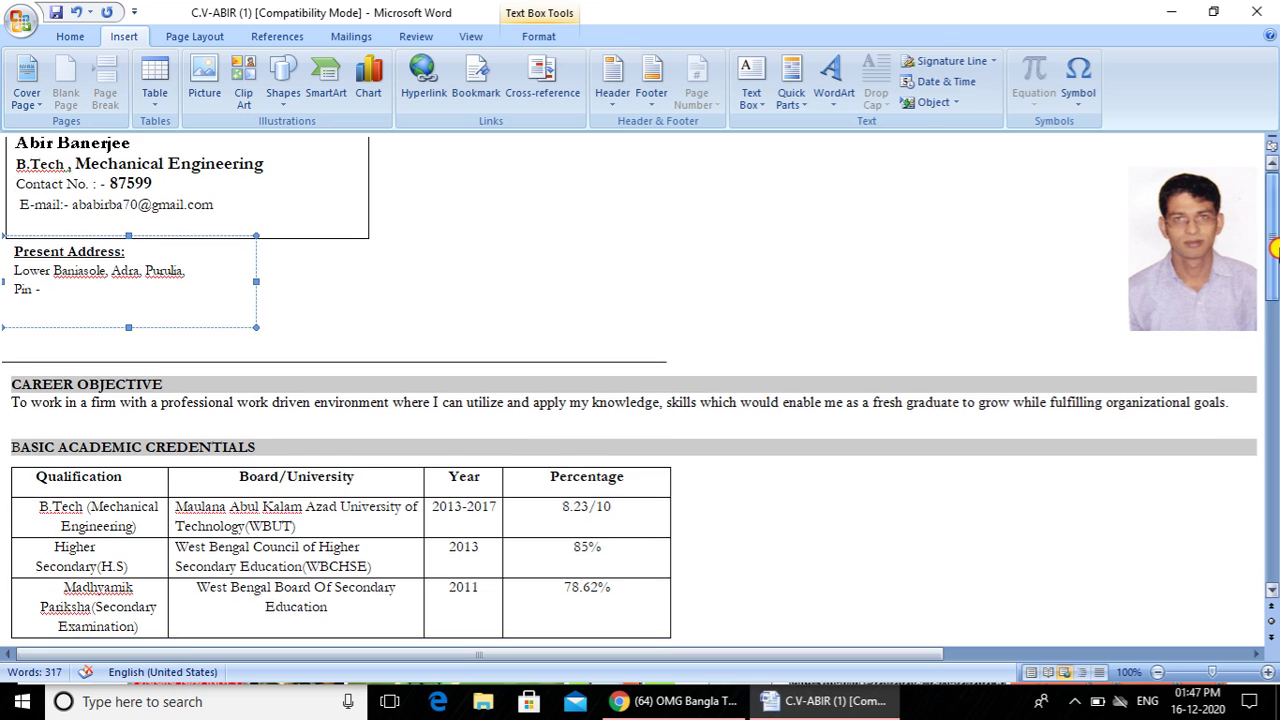
# Step: Examine the CV's sections from Career Objective and Basic Academic Credentials through the internship, projects report and IT Proficiency
pyautogui.scroll(-3, 1272, 243)
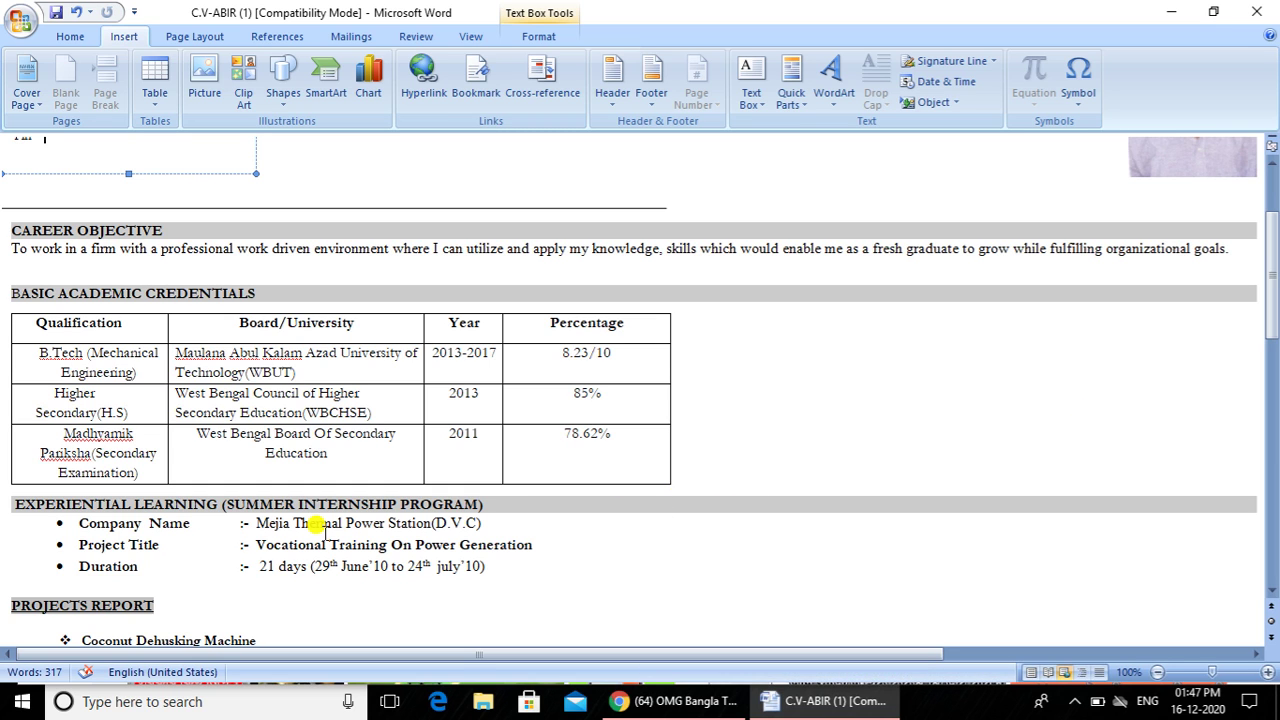
pyautogui.click(1273, 318)
pyautogui.moveTo(1273, 318); pyautogui.dragTo(1272, 366)
pyautogui.click(1273, 320)
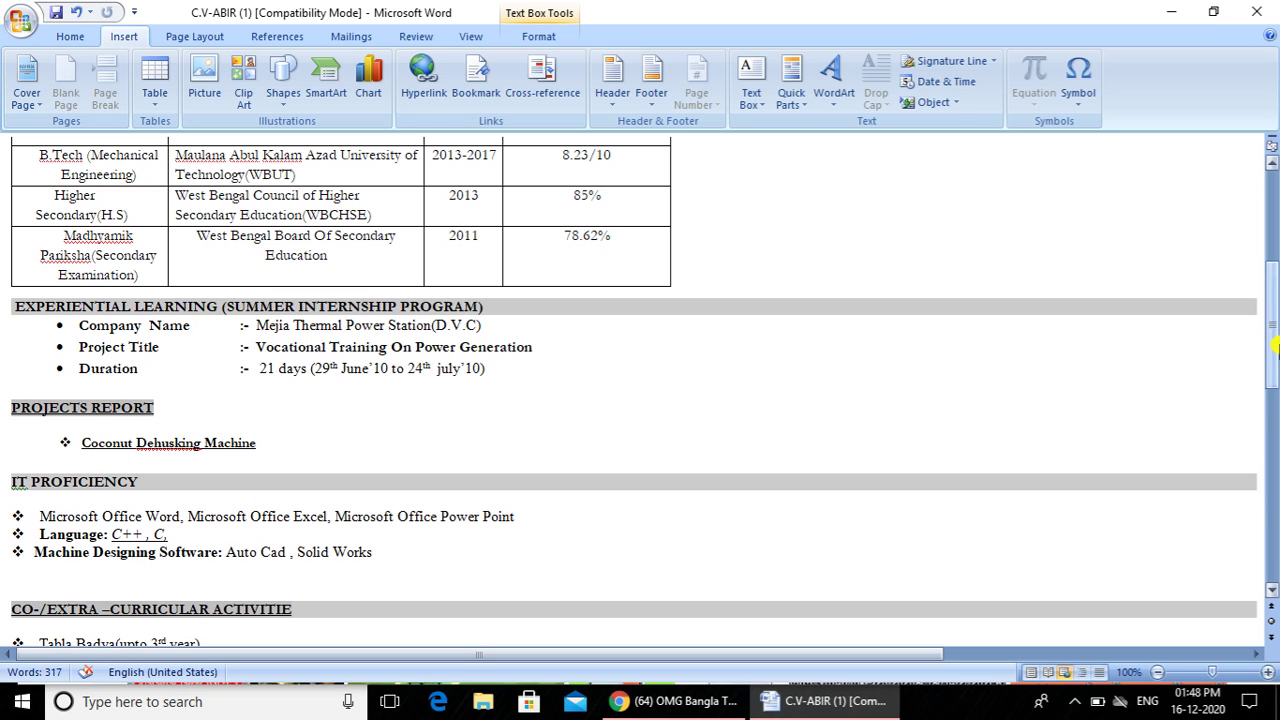
pyautogui.moveTo(1275, 345); pyautogui.dragTo(1275, 392)
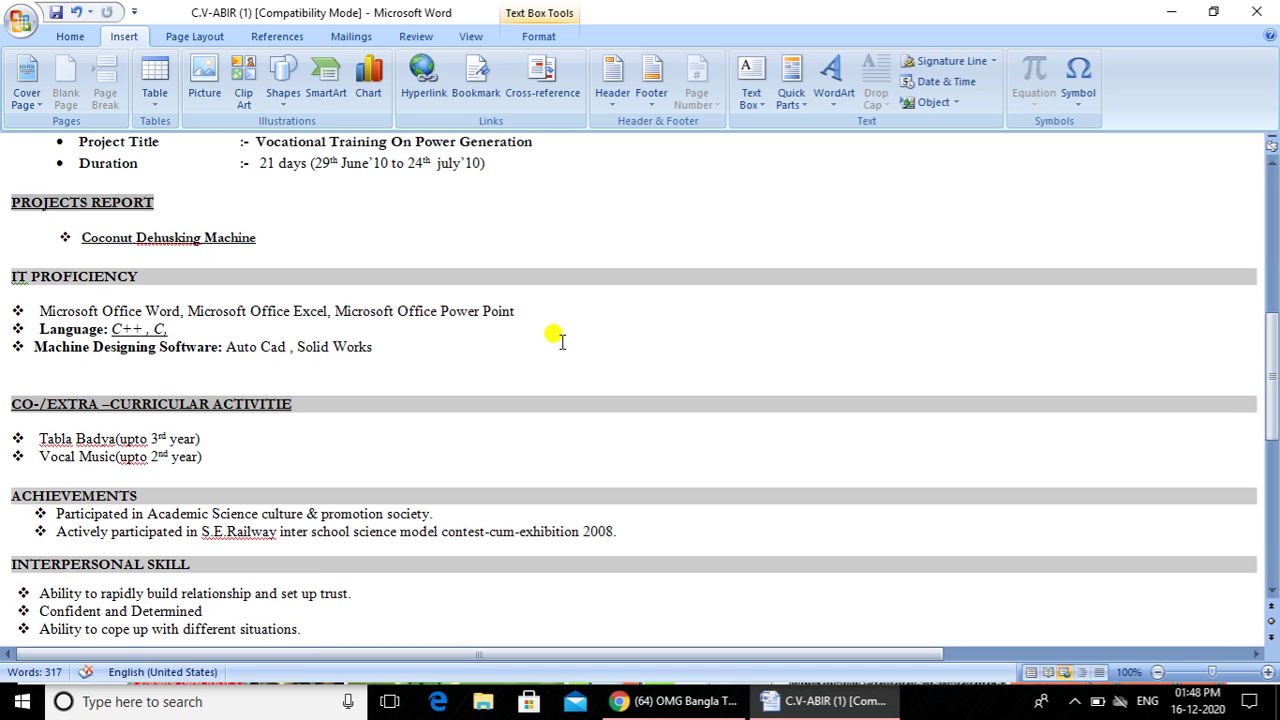
# Step: Set the document zoom to 90% and place the cursor at the end of the Machine Designing Software line
pyautogui.keyDown('ctrl'); pyautogui.scroll(-2, 251, 266); pyautogui.keyUp('ctrl')
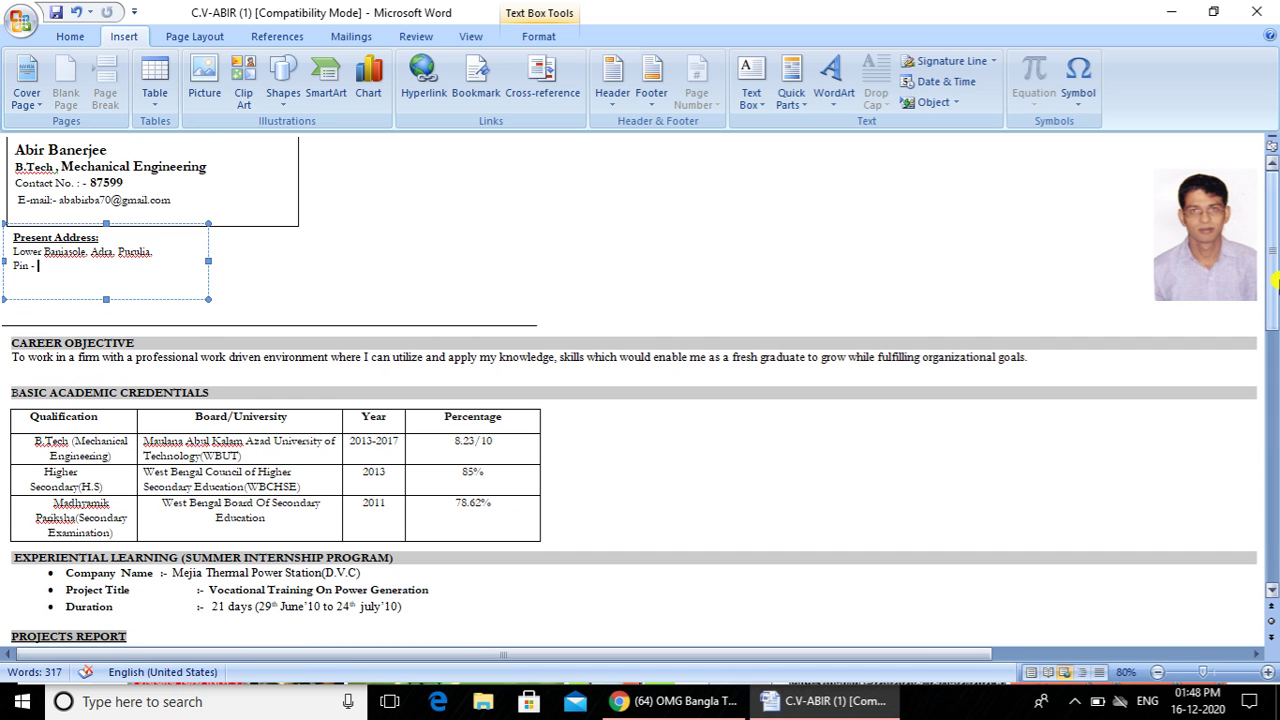
pyautogui.moveTo(1275, 285); pyautogui.dragTo(1275, 370)
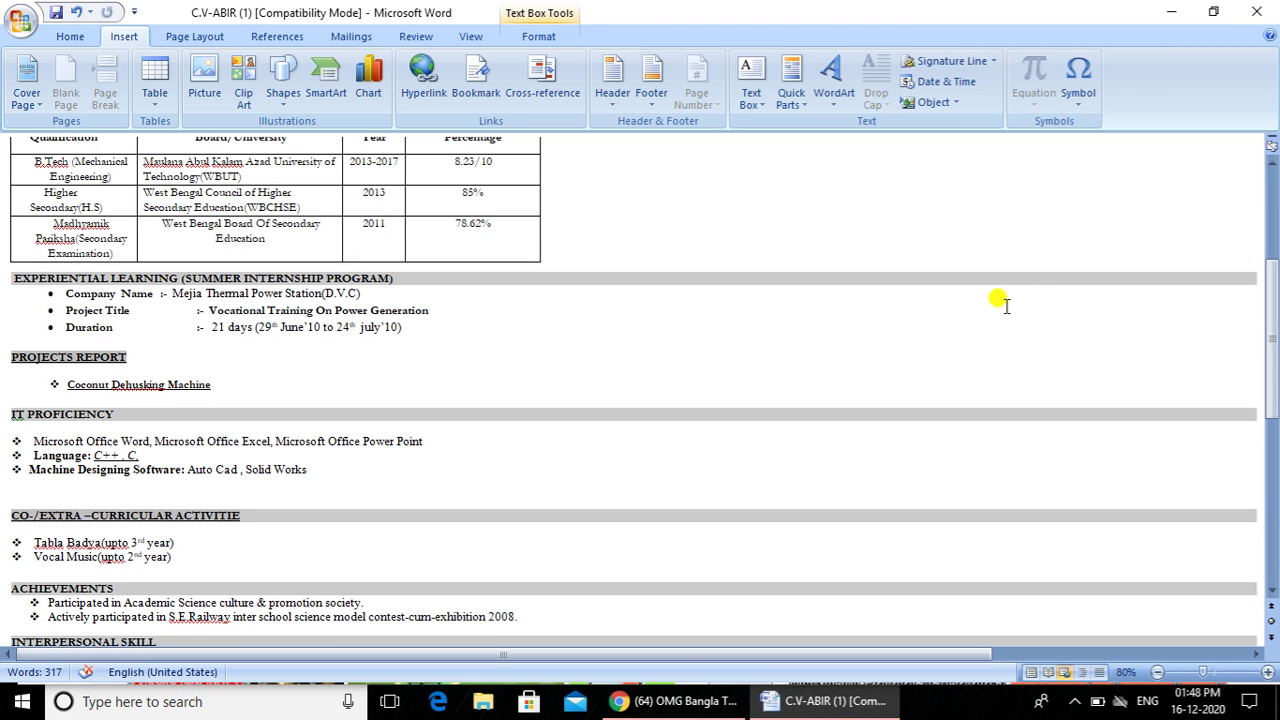
pyautogui.click(319, 476)
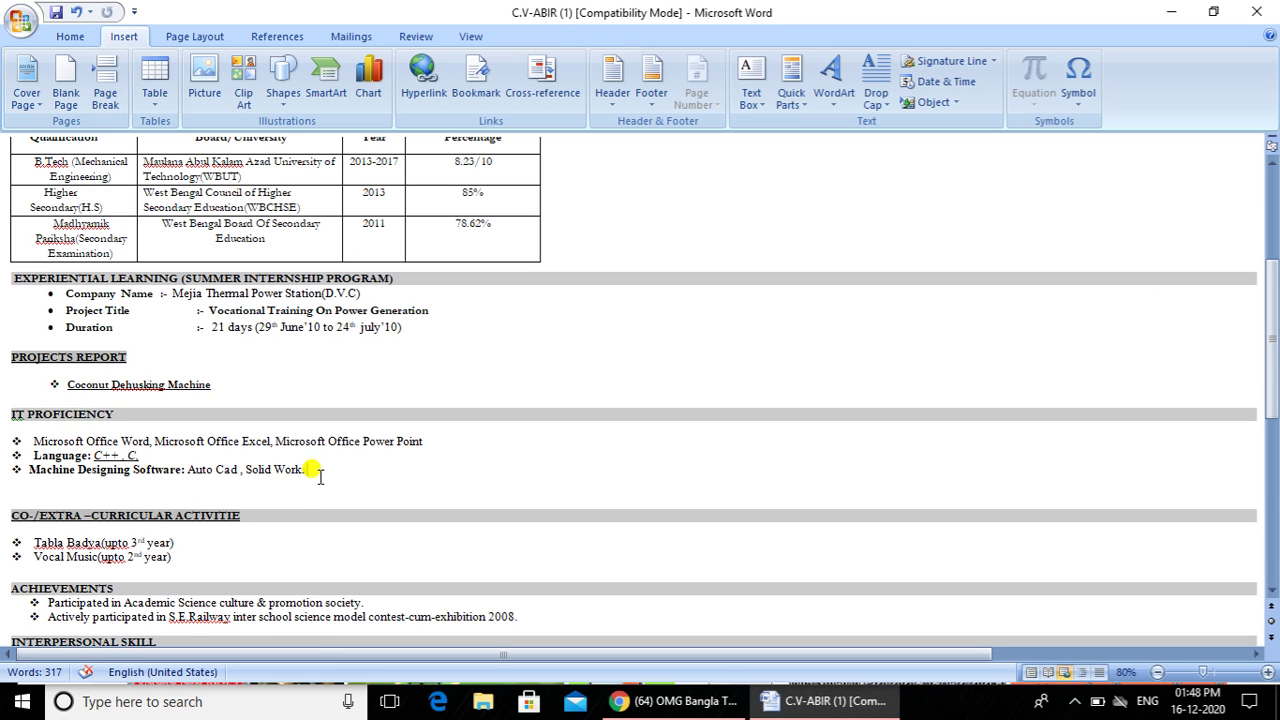
pyautogui.click(1265, 672)
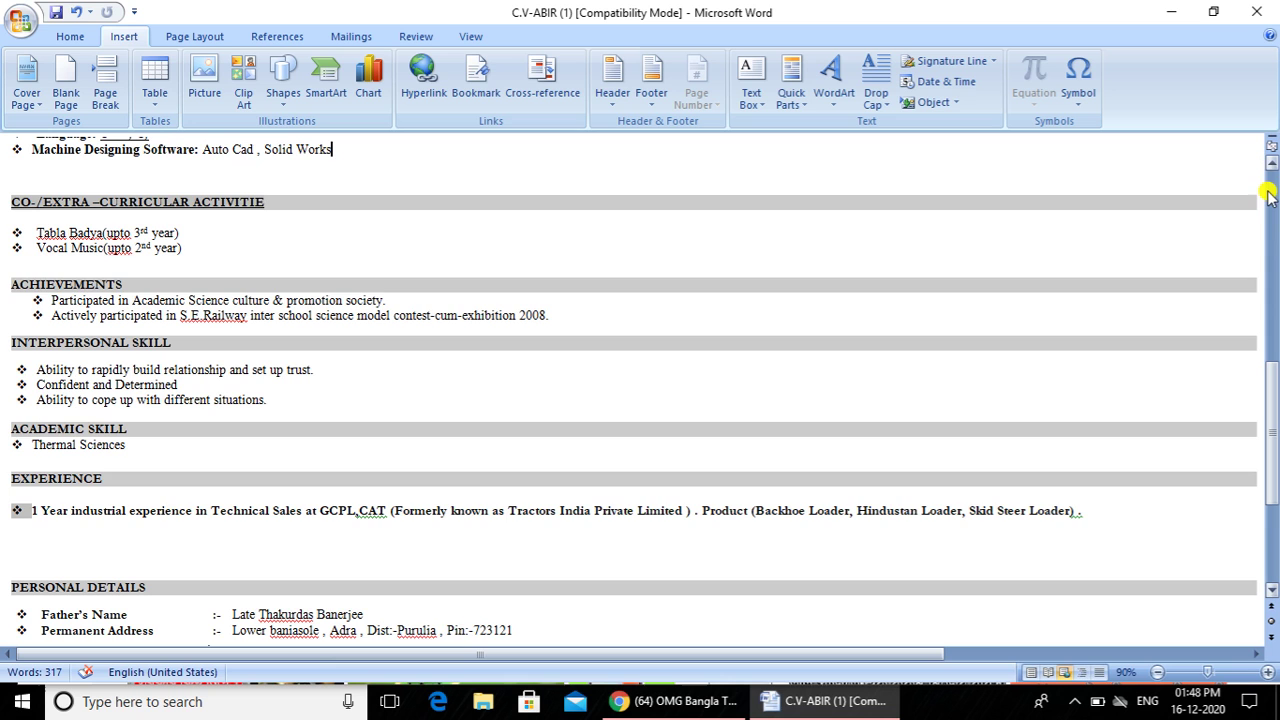
# Step: Review the whole CV from the header through skills, experience and personal details to the declaration and signature
pyautogui.scroll(10, 1271, 176)
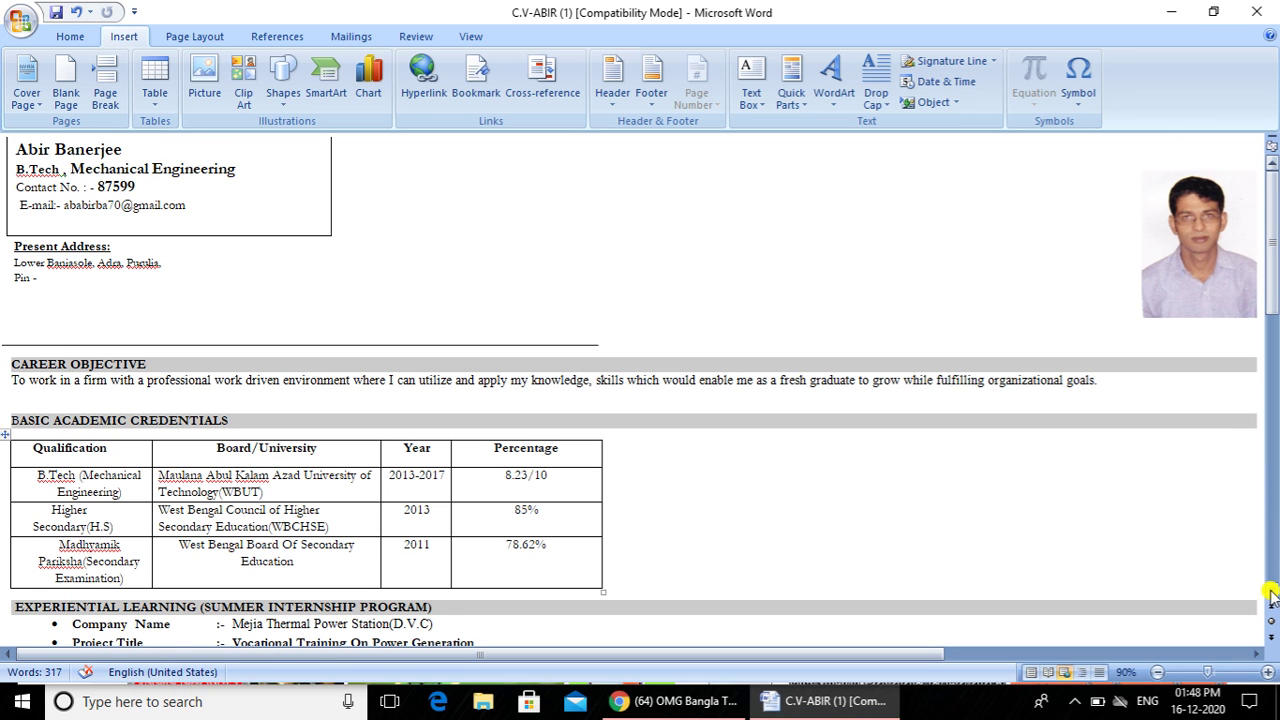
pyautogui.scroll(-3, 1271, 596)
pyautogui.scroll(-4, 1271, 596)
pyautogui.scroll(-4, 1271, 596)
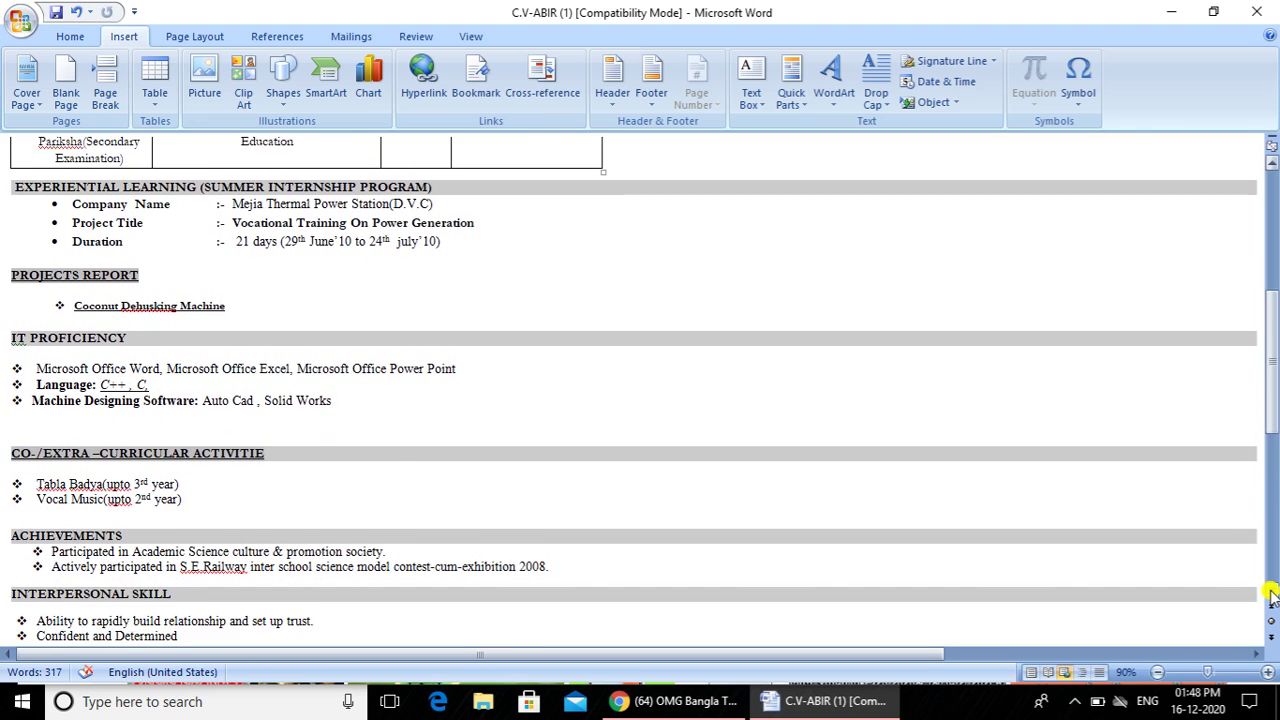
pyautogui.scroll(-1, 1271, 596)
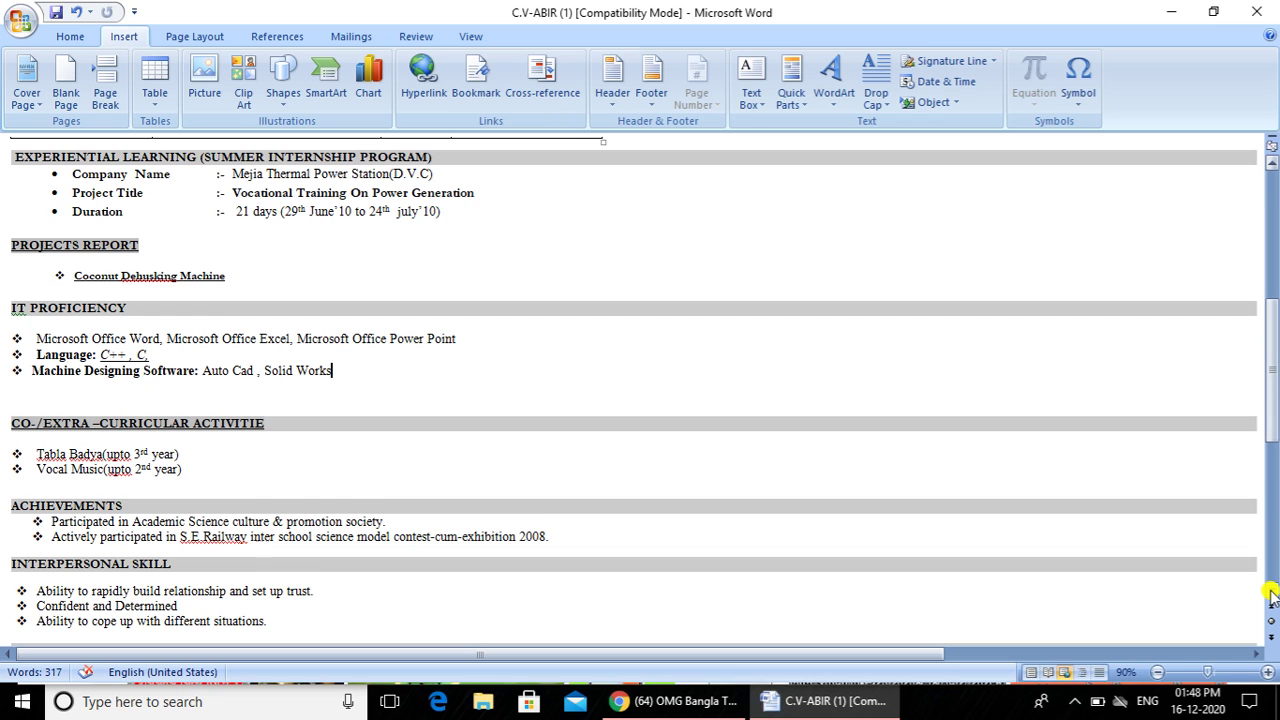
pyautogui.scroll(-2, 1271, 596)
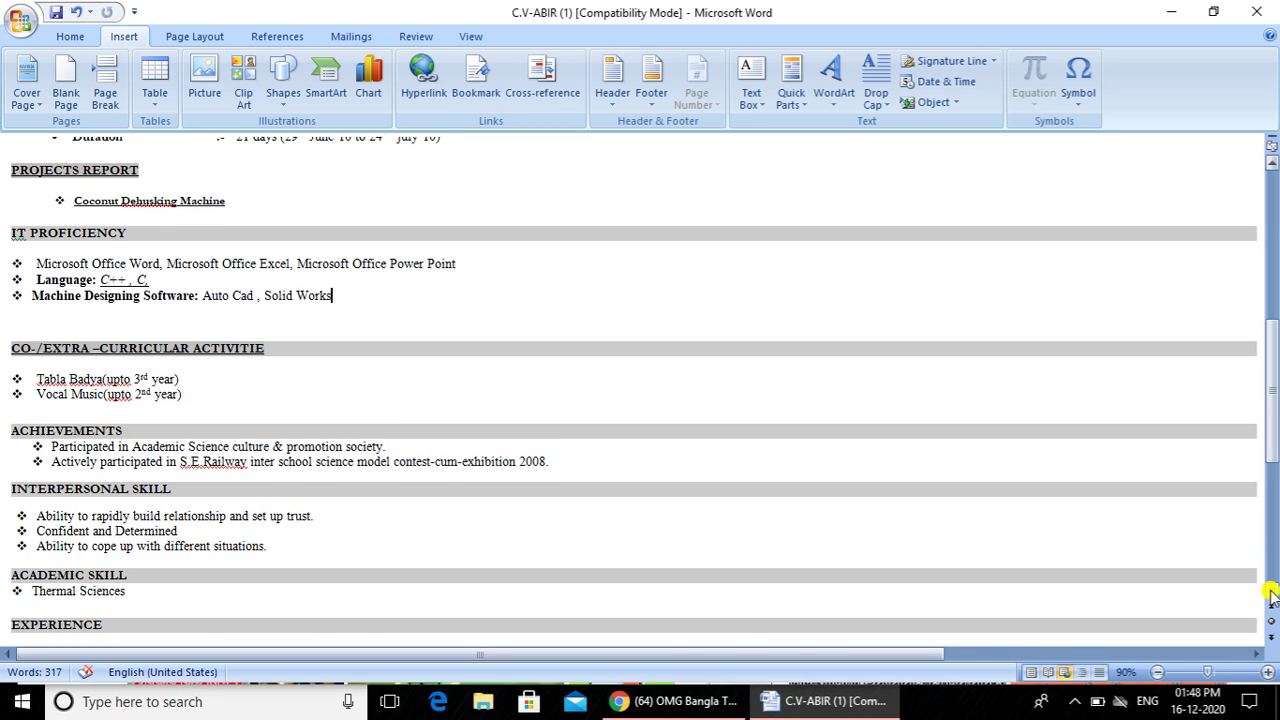
pyautogui.scroll(-1, 1271, 596)
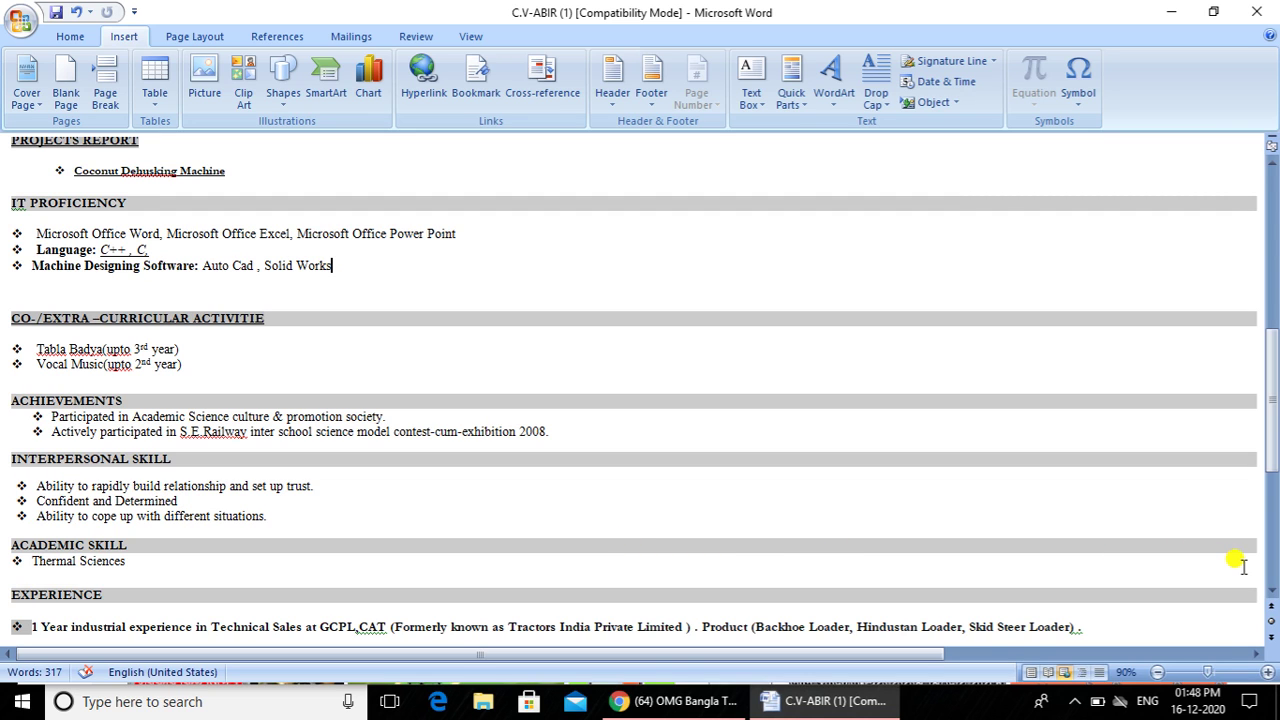
pyautogui.scroll(-3, 1270, 596)
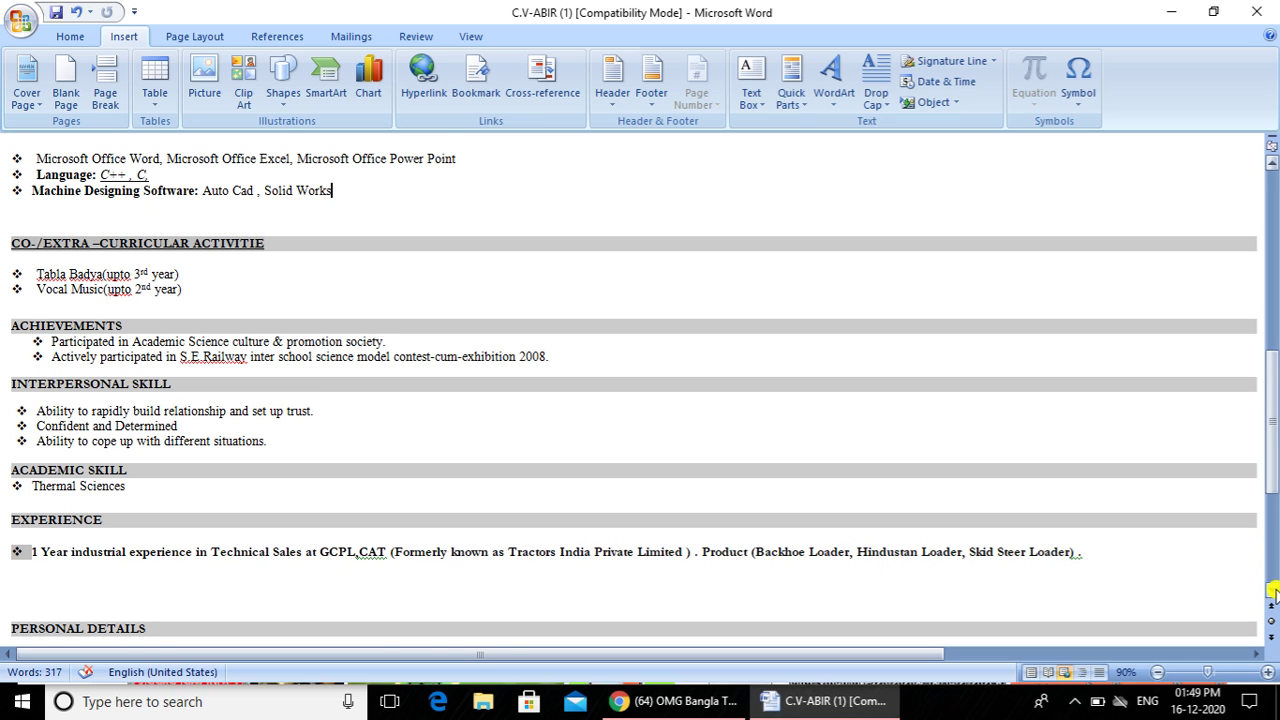
pyautogui.scroll(-3, 1273, 593)
pyautogui.scroll(-2, 1273, 593)
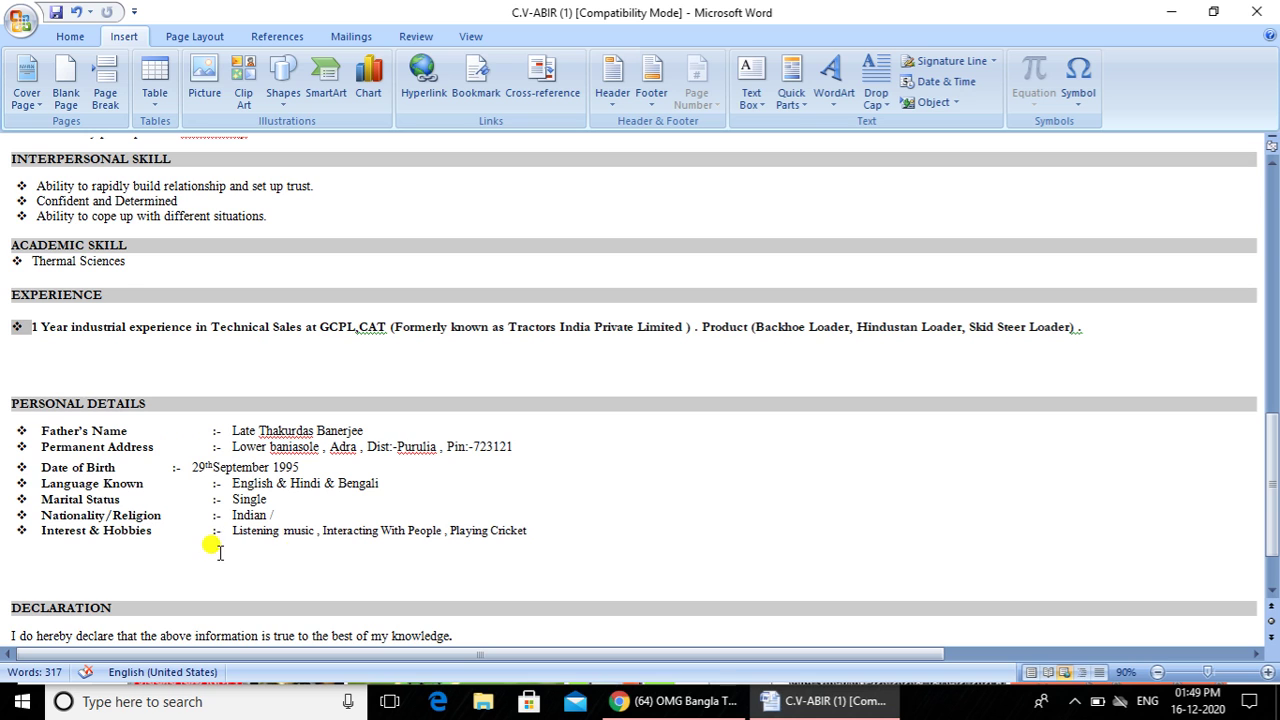
pyautogui.scroll(-2, 1272, 610)
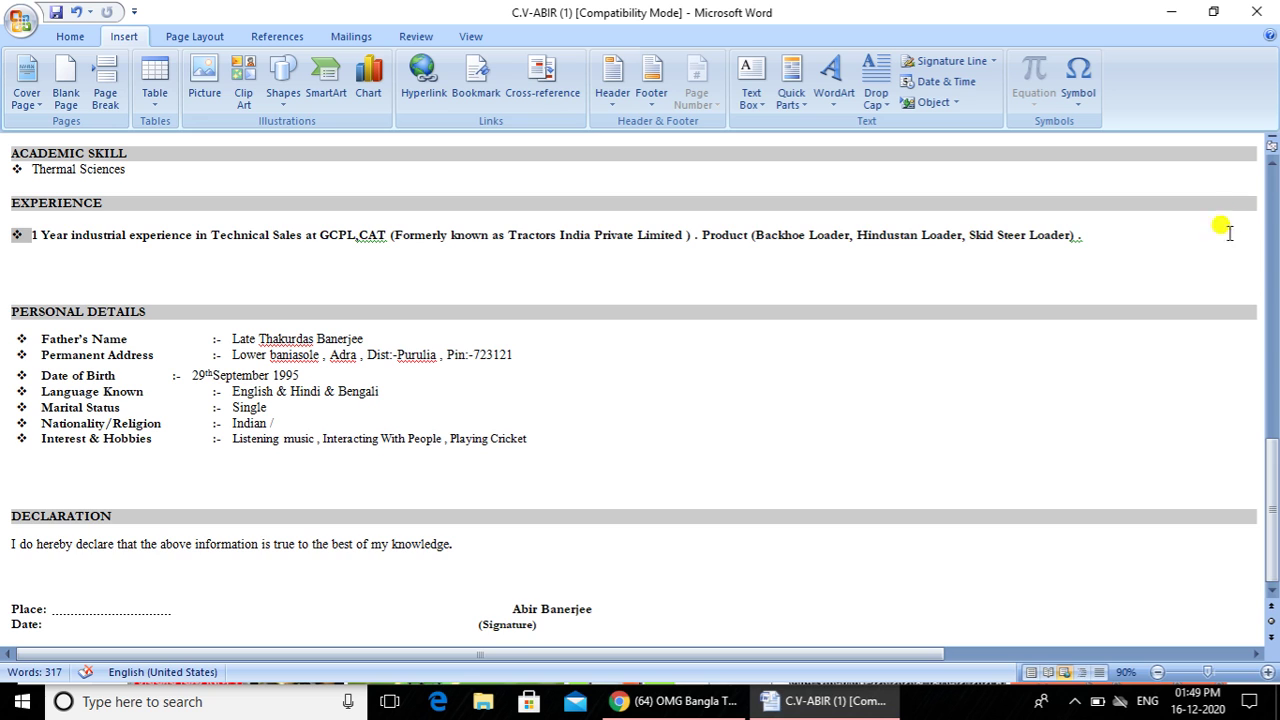
# Step: Return to the start of the CV and re-examine the career objective, academic credentials table and summer internship section
pyautogui.scroll(2, 1272, 168)
pyautogui.scroll(5, 1272, 167)
pyautogui.scroll(5, 1272, 167)
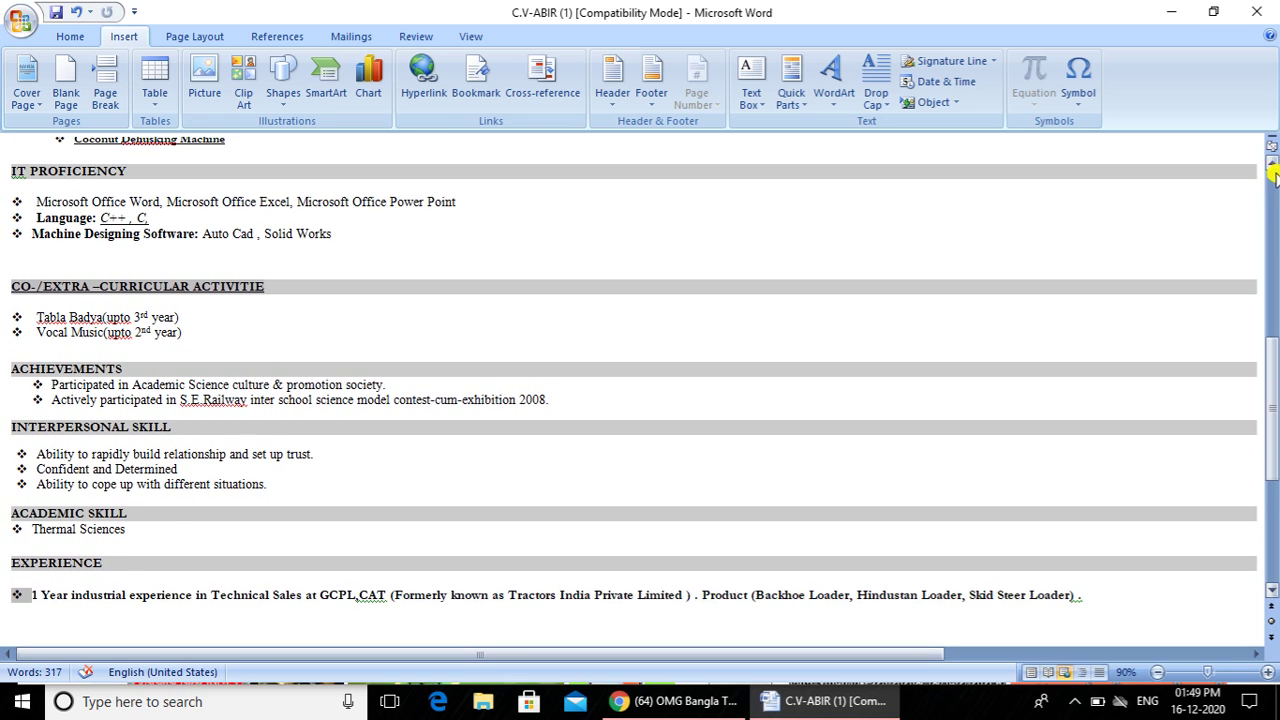
pyautogui.scroll(10, 1272, 180)
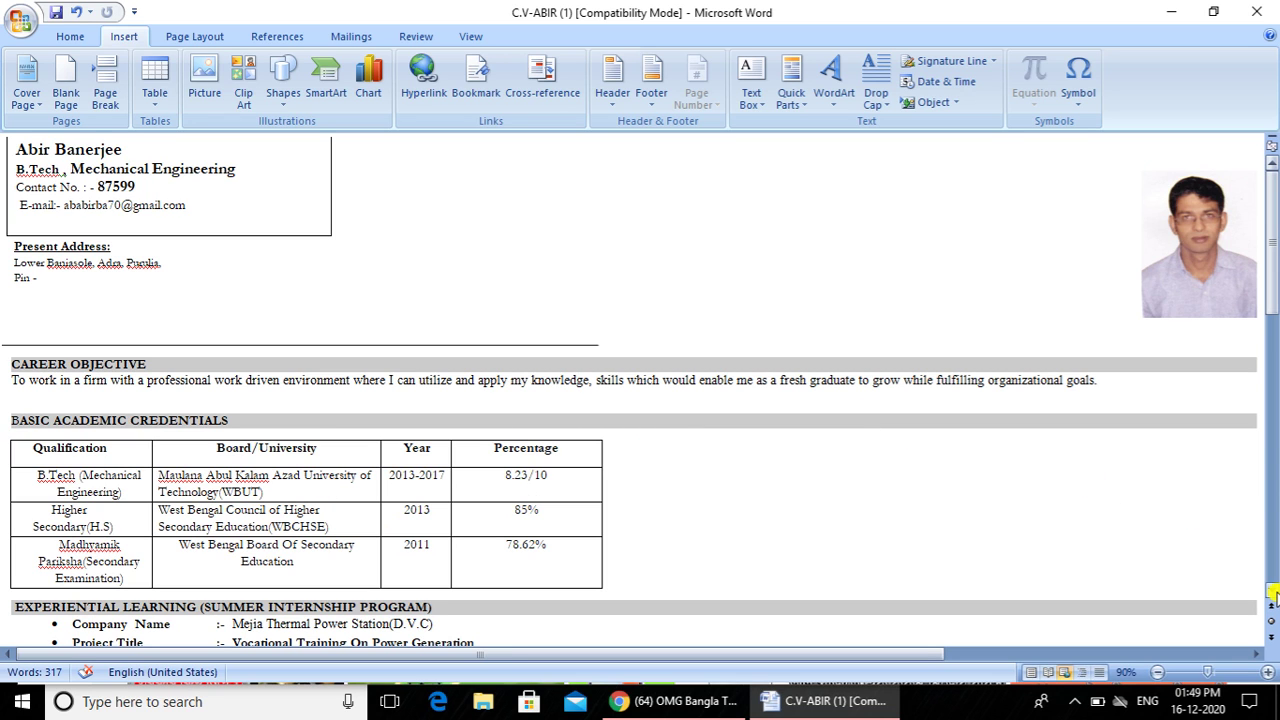
pyautogui.scroll(-1, 1274, 596)
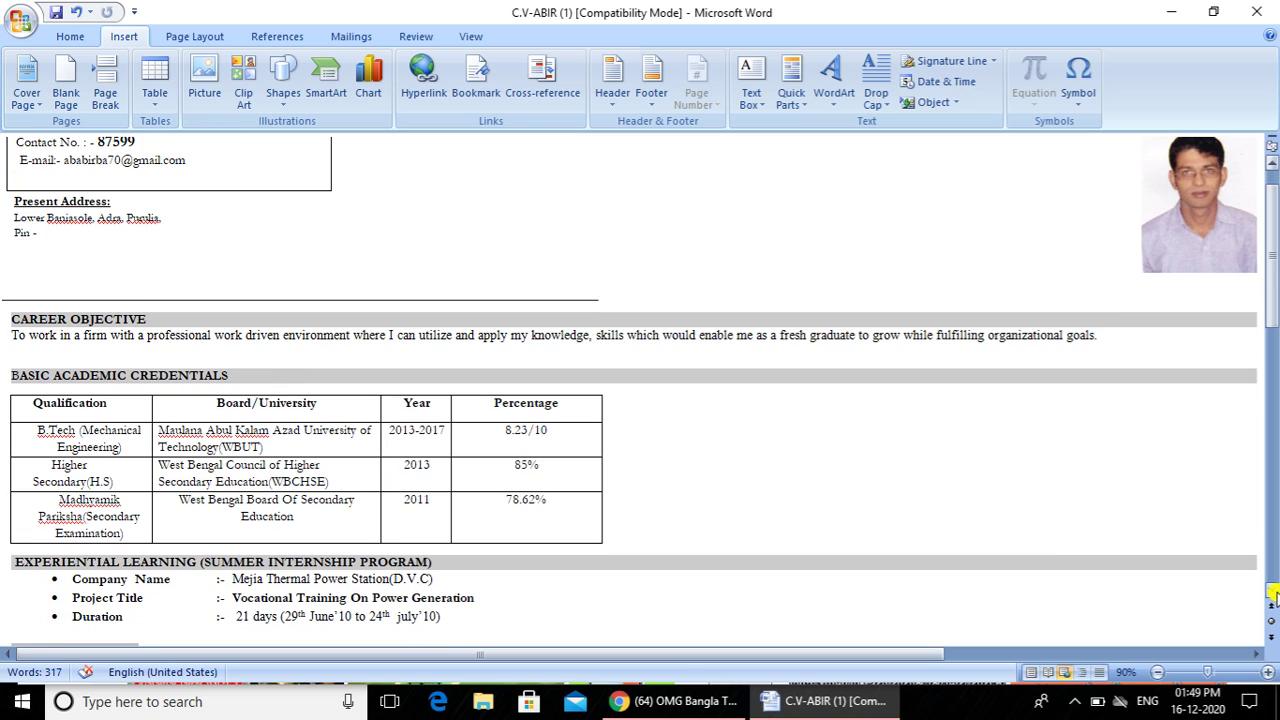
pyautogui.scroll(-2, 1274, 596)
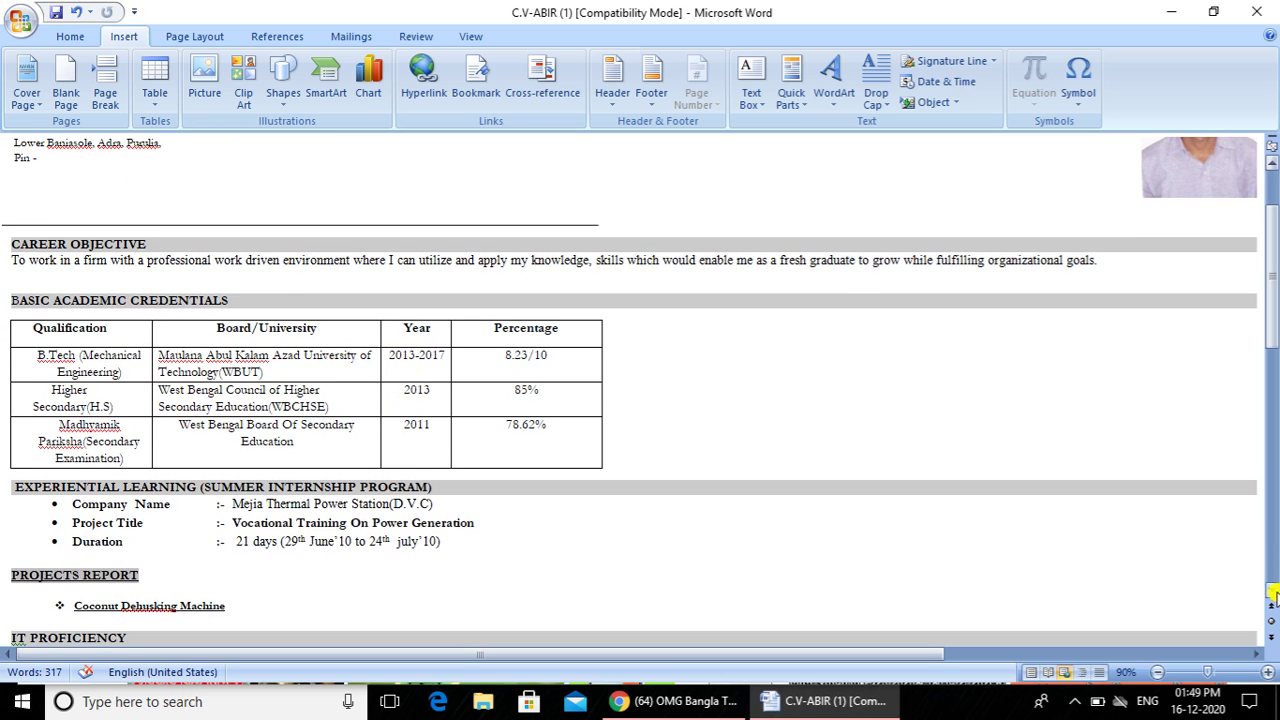
# Step: Examine the CV again from the contact header and academic credentials through IT proficiency, skills and experience to the personal details and declaration
pyautogui.scroll(-1, 1274, 596)
pyautogui.scroll(-1, 1274, 596)
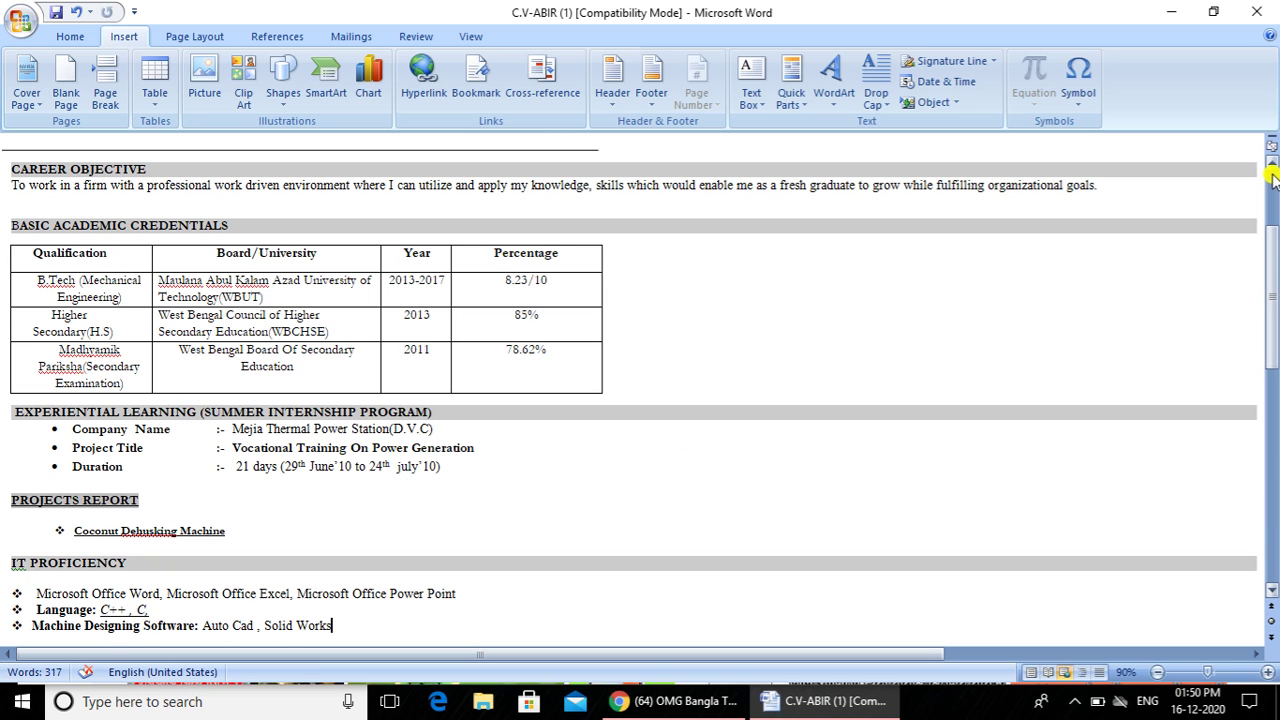
pyautogui.scroll(4, 1273, 175)
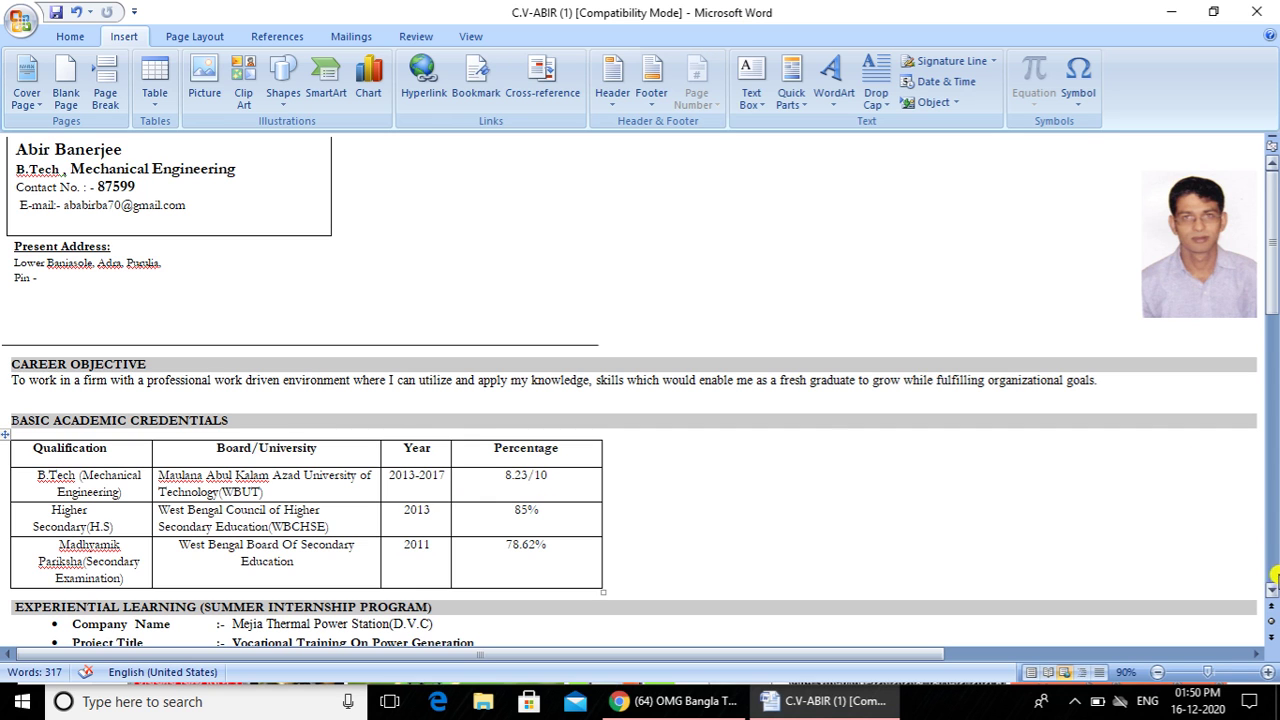
pyautogui.scroll(-3, 1272, 588)
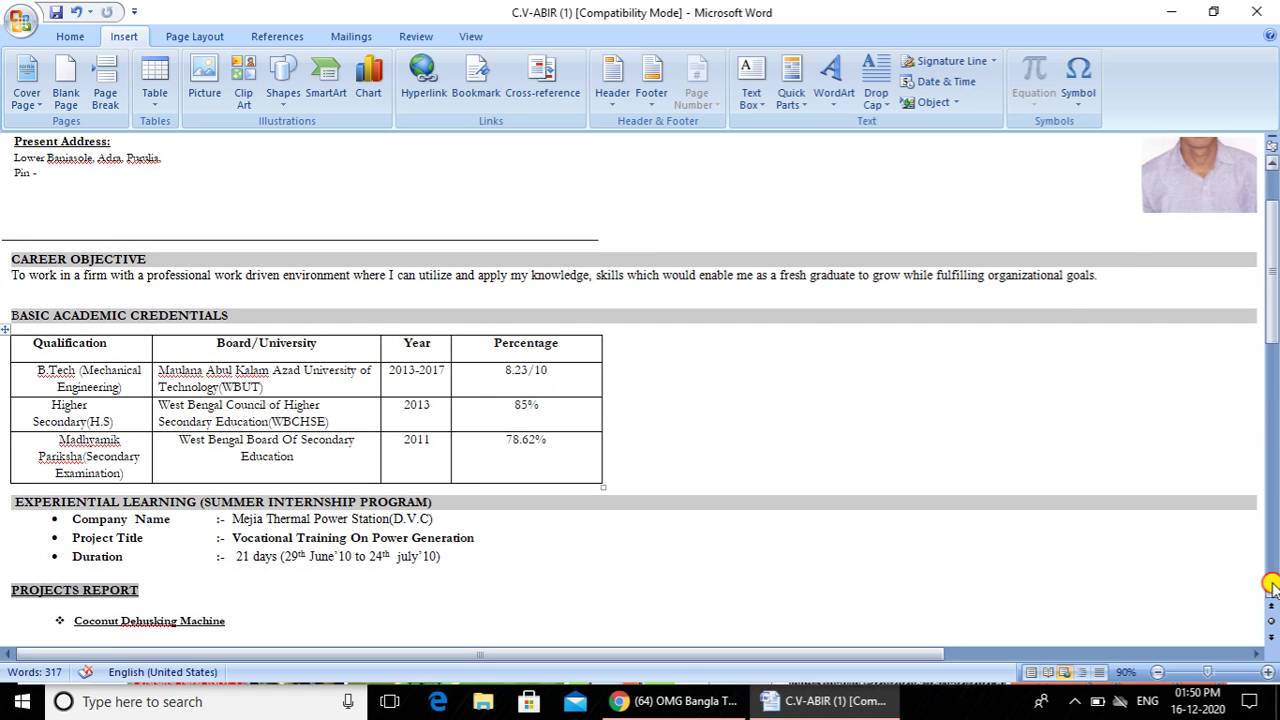
pyautogui.scroll(-4, 1272, 588)
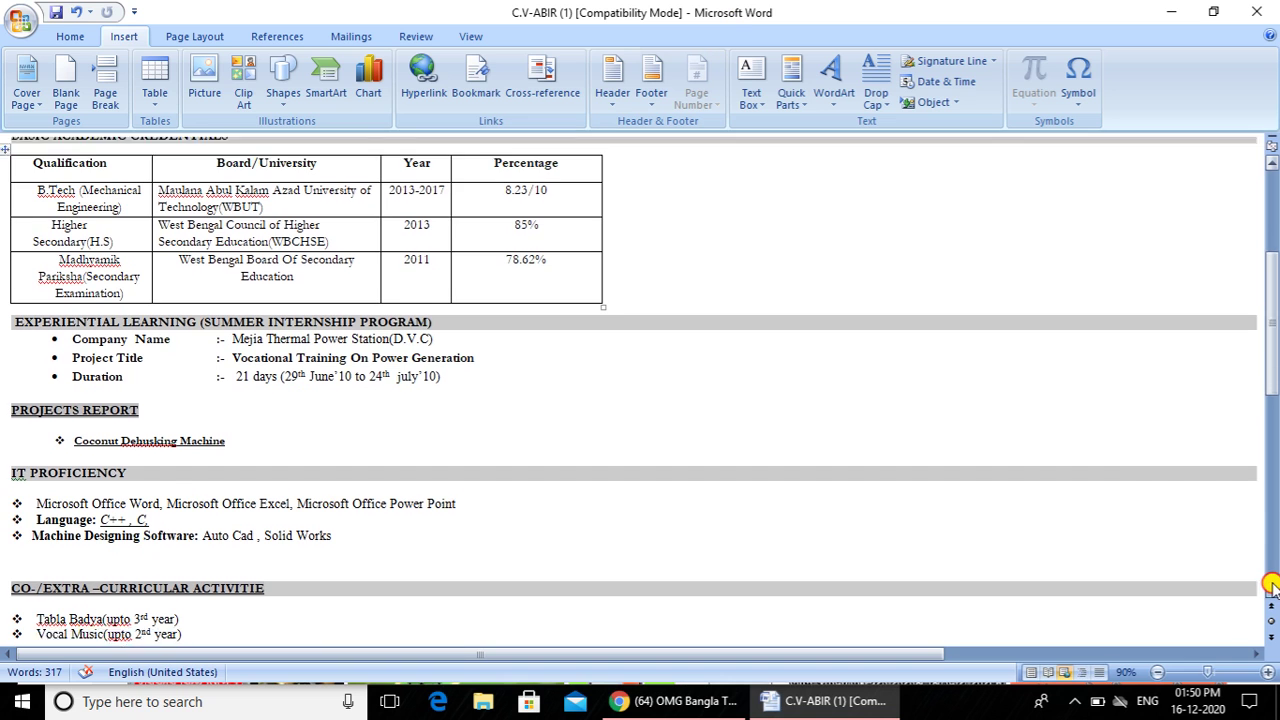
pyautogui.scroll(-4, 1272, 588)
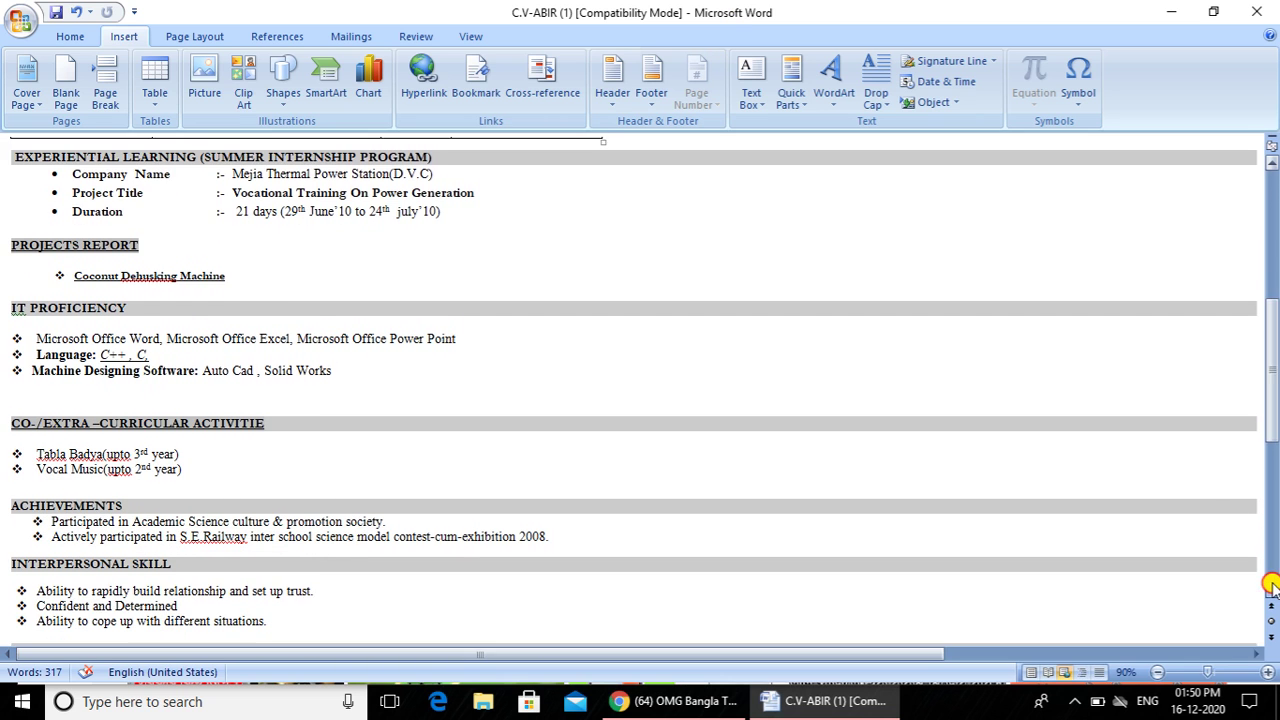
pyautogui.scroll(-4, 1272, 588)
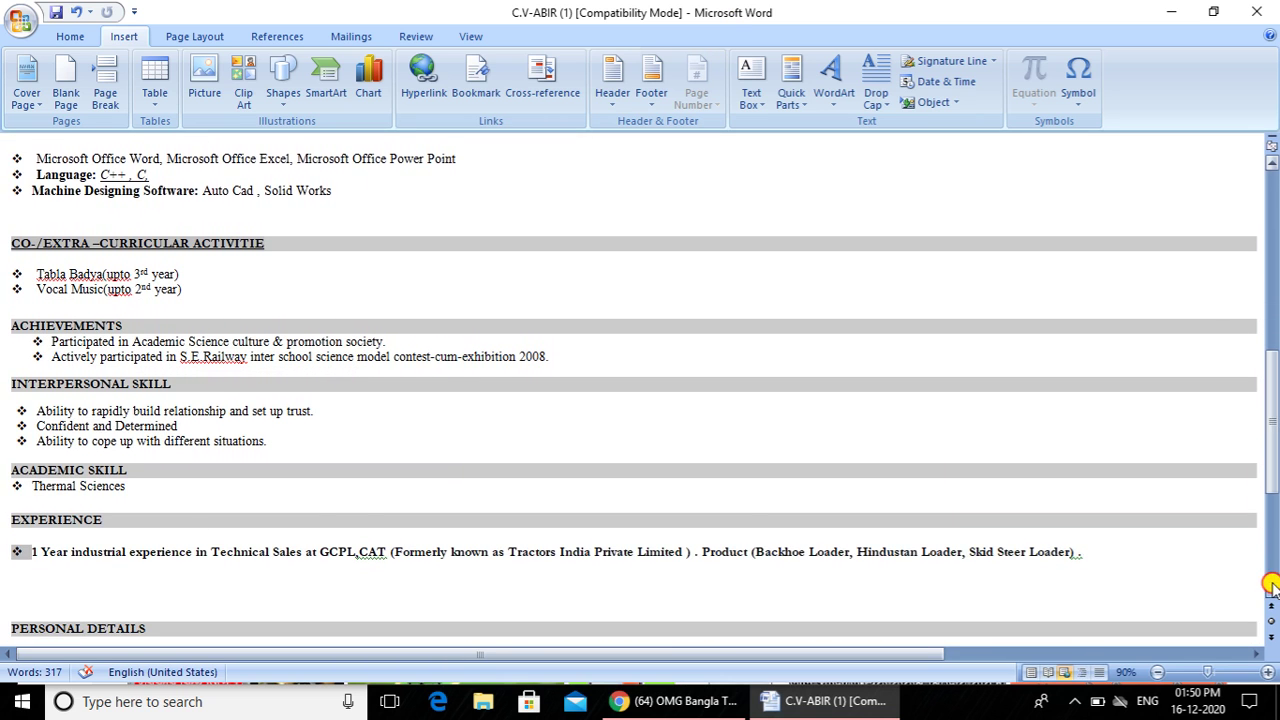
pyautogui.scroll(-4, 1272, 588)
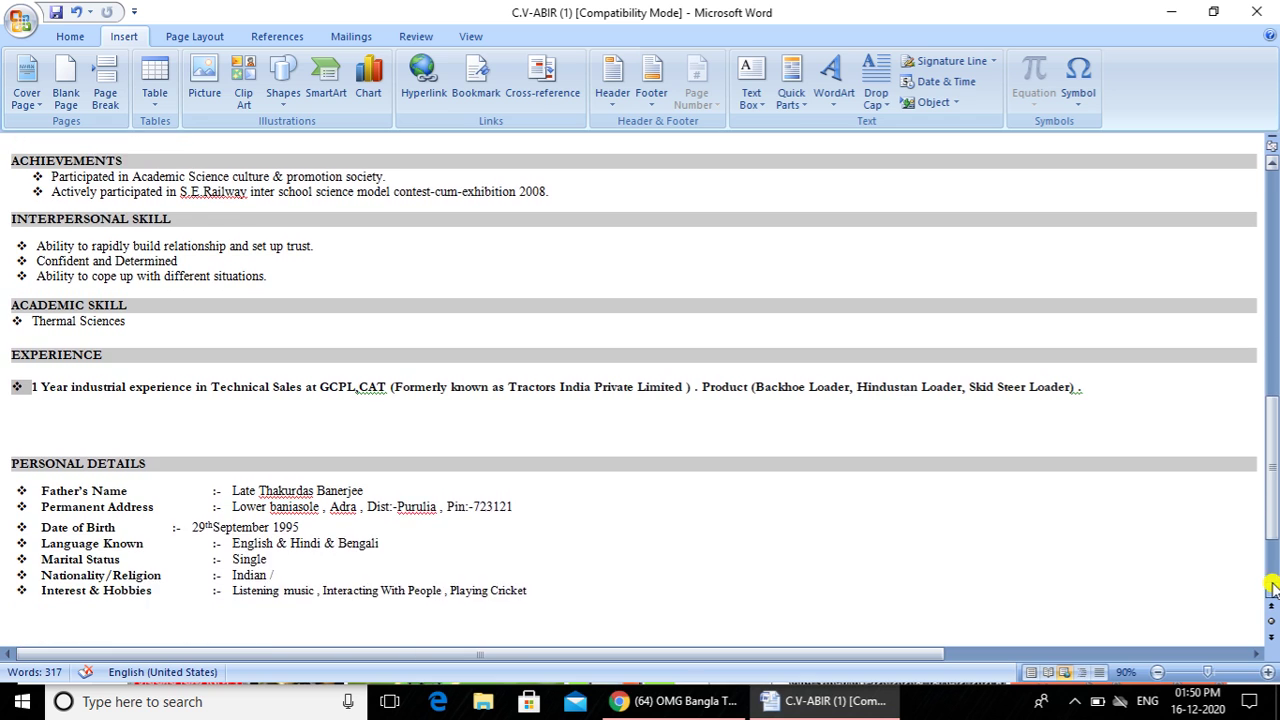
pyautogui.scroll(-3, 1272, 588)
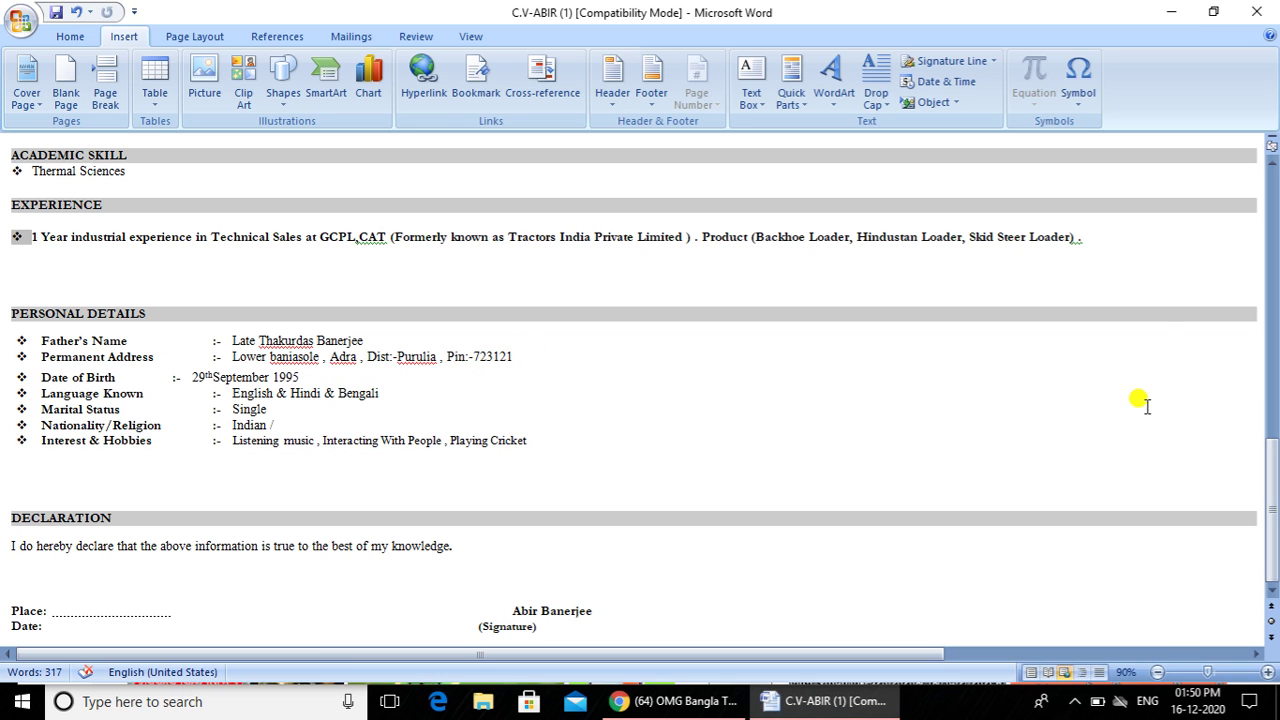
# Step: Switch to Chrome, maximize its window, and open a new tab with the cursor in the Google search box
pyautogui.click(648, 705)
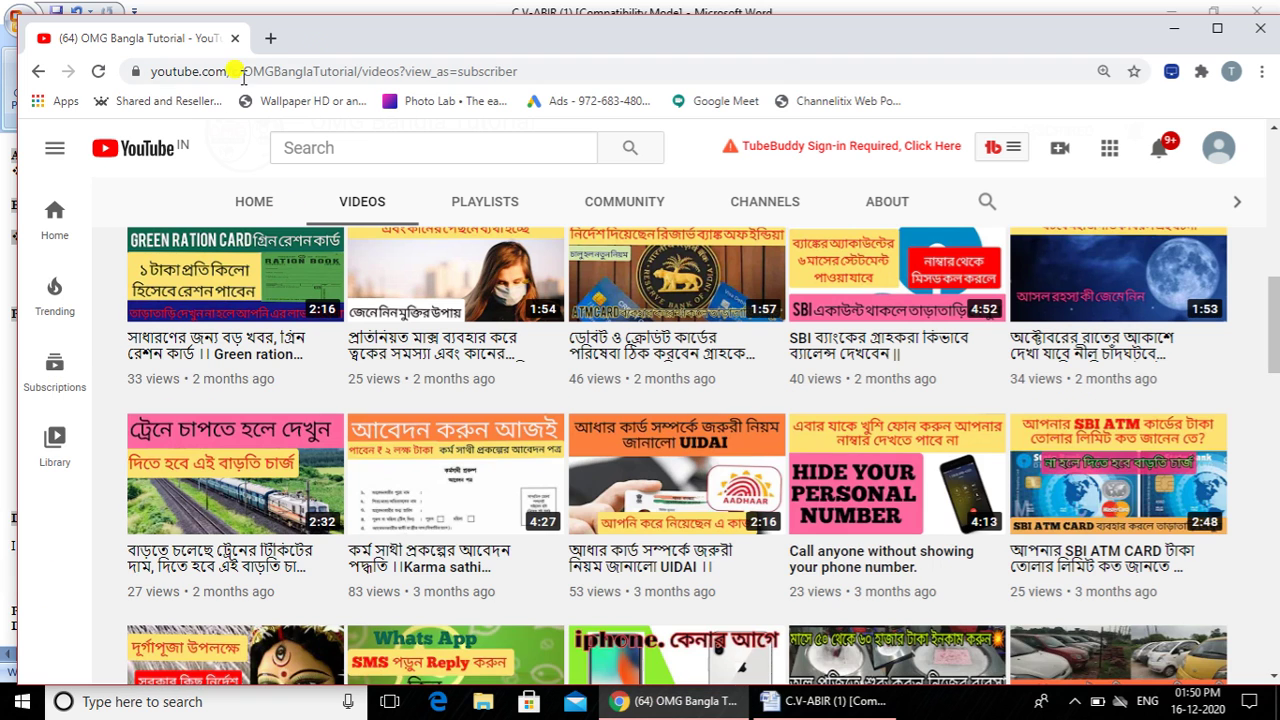
pyautogui.click(1213, 28)
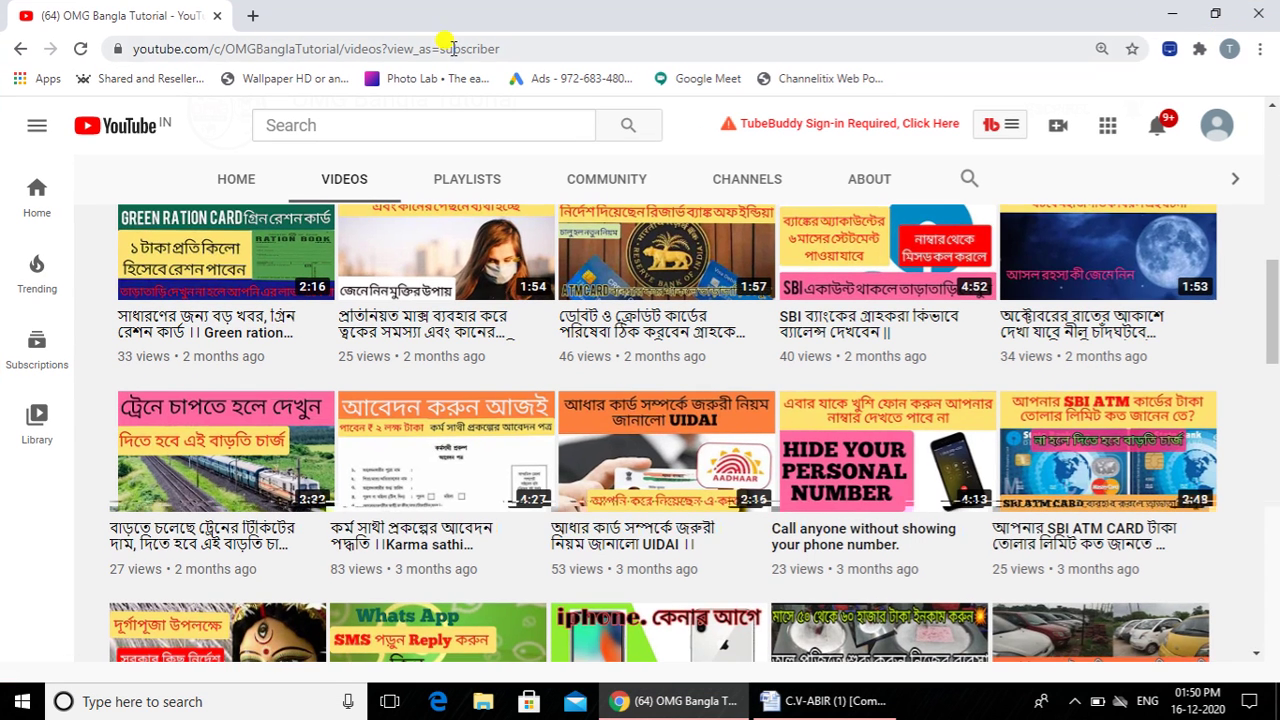
pyautogui.click(252, 16)
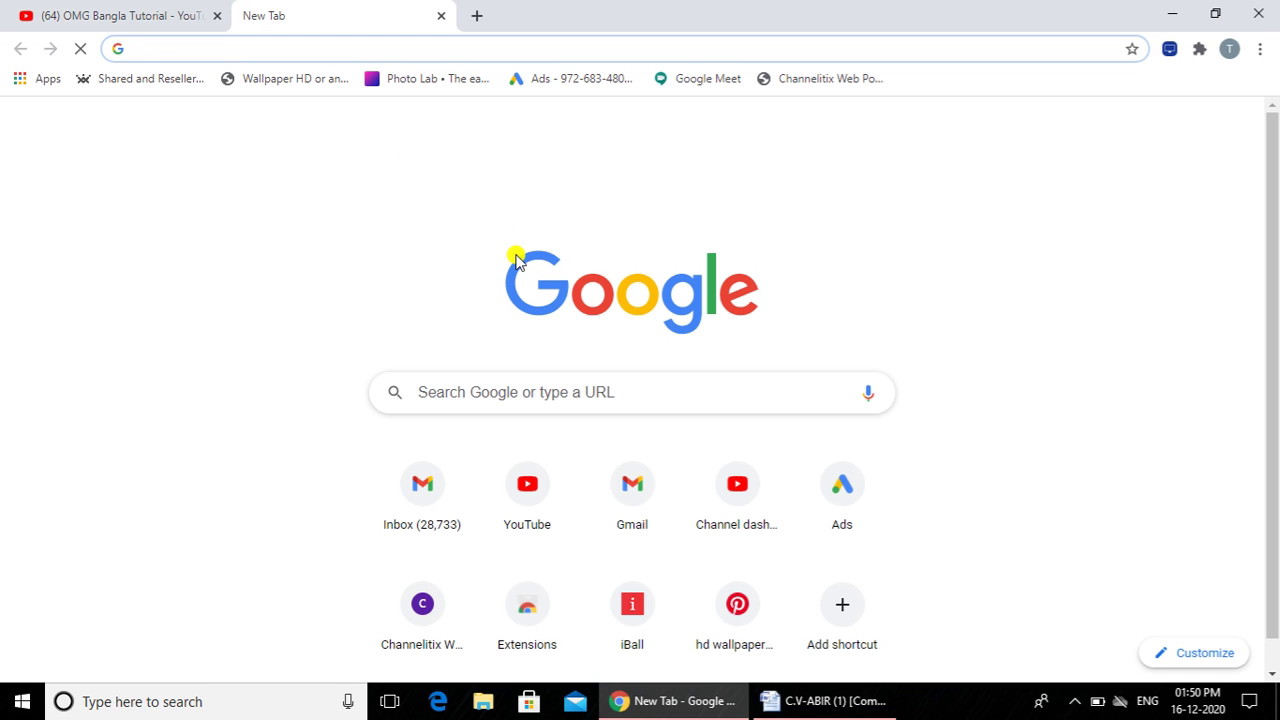
pyautogui.click(491, 383)
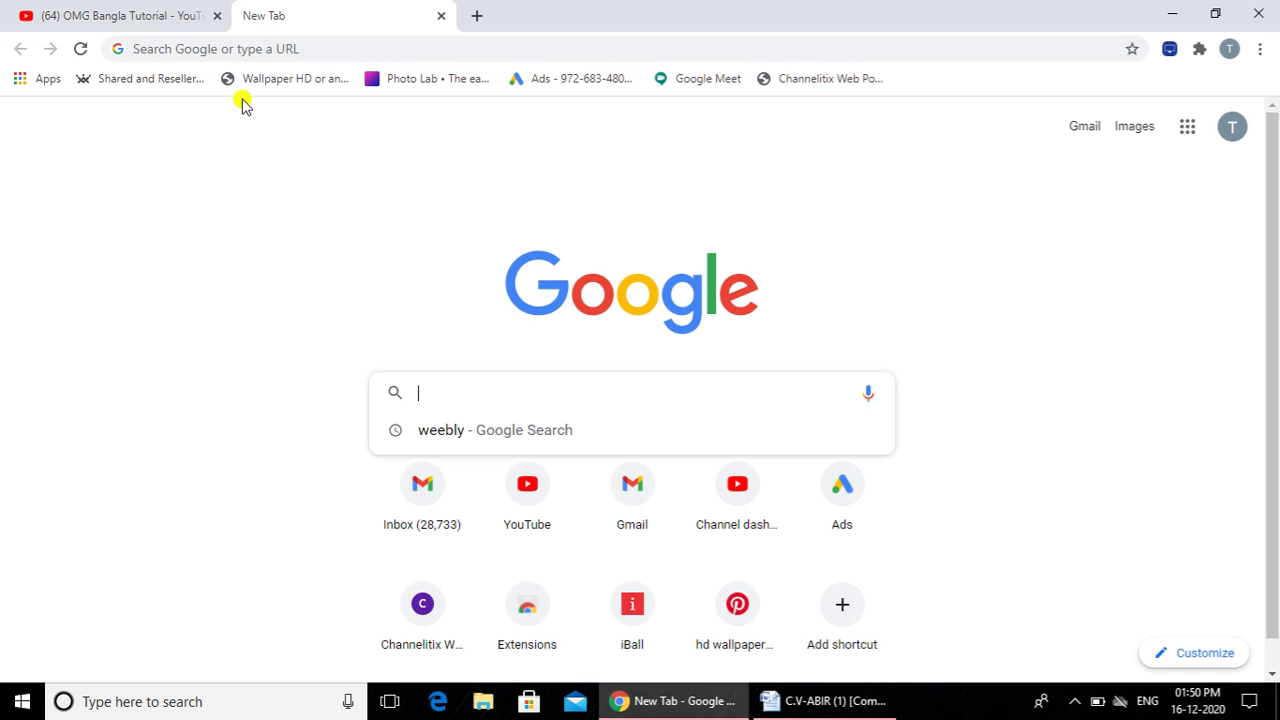
# Step: Return to the OMG Bangla Tutorial channel's video list and browse down to the uploads from about six months ago
pyautogui.click(95, 20)
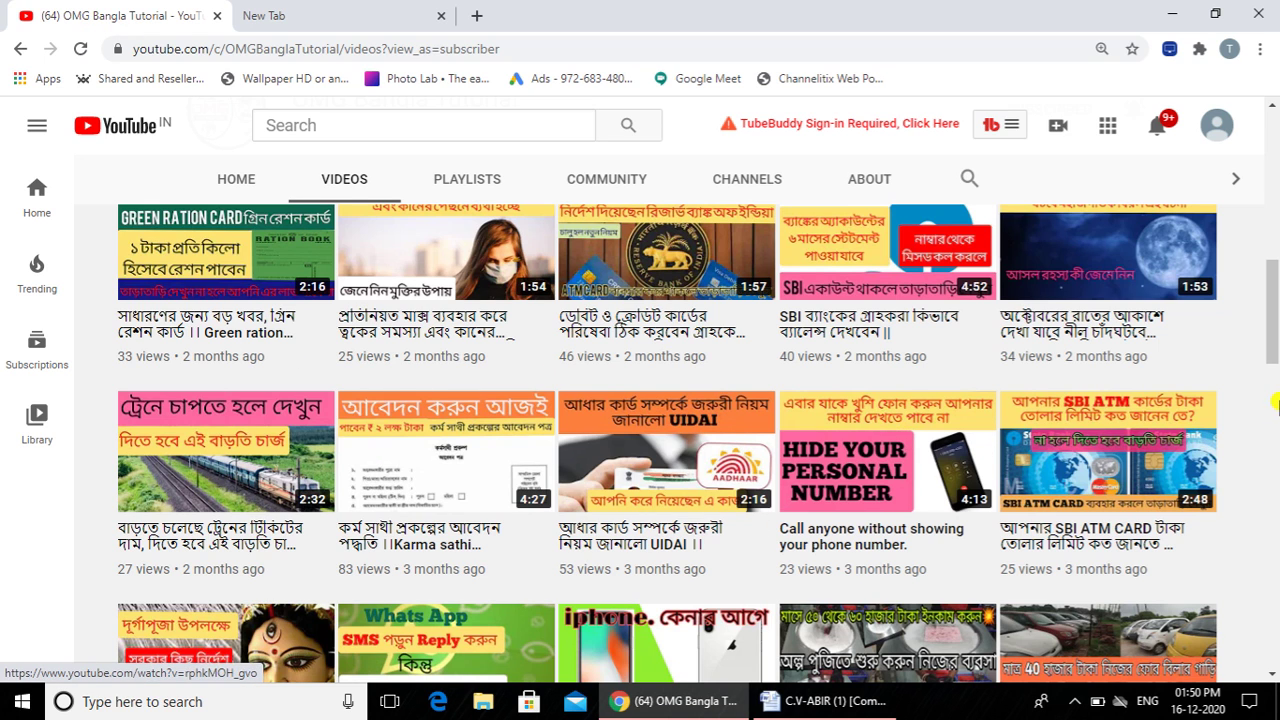
pyautogui.moveTo(1275, 340); pyautogui.dragTo(1273, 484)
pyautogui.moveTo(1269, 345); pyautogui.dragTo(1275, 451)
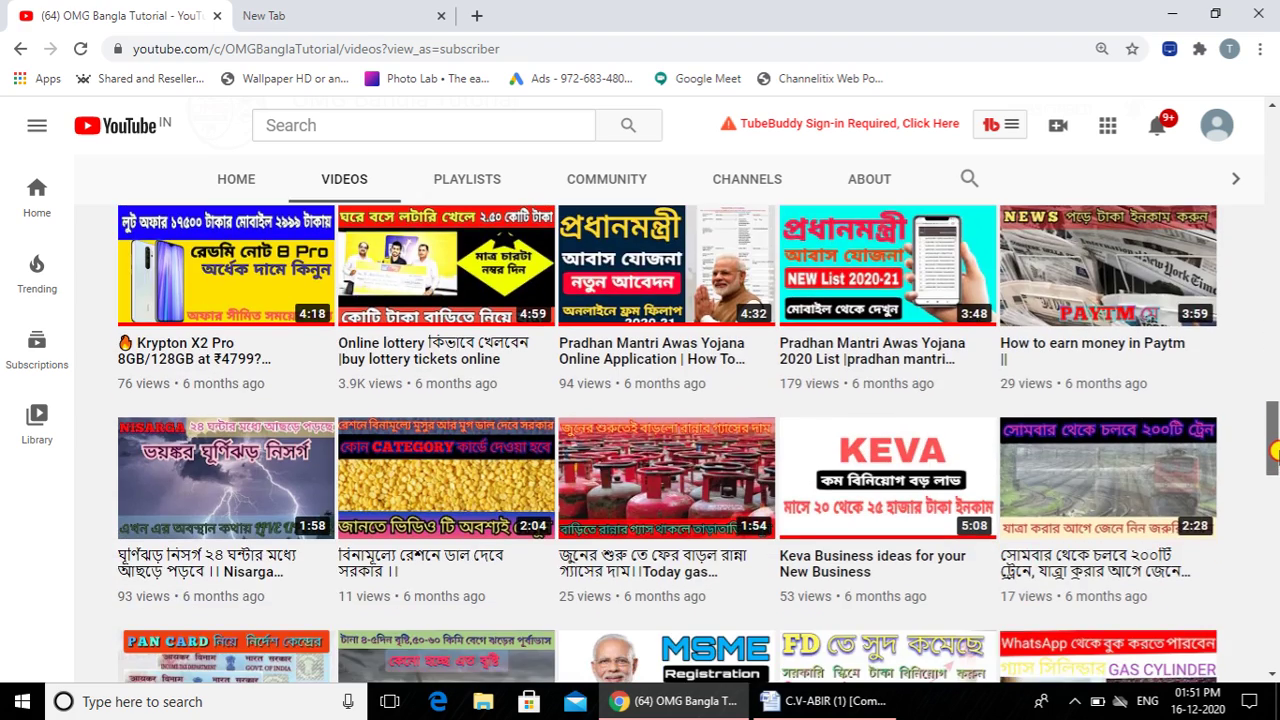